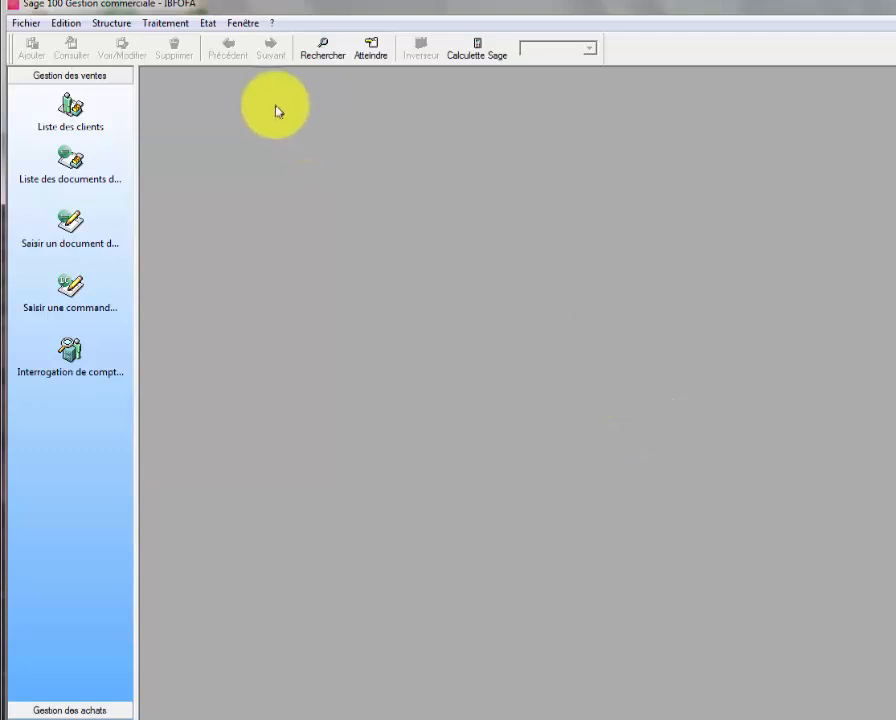
- Open the list of sales documents and add a new document of type Facture
{"action": "left_click", "coordinate": [160, 24]}
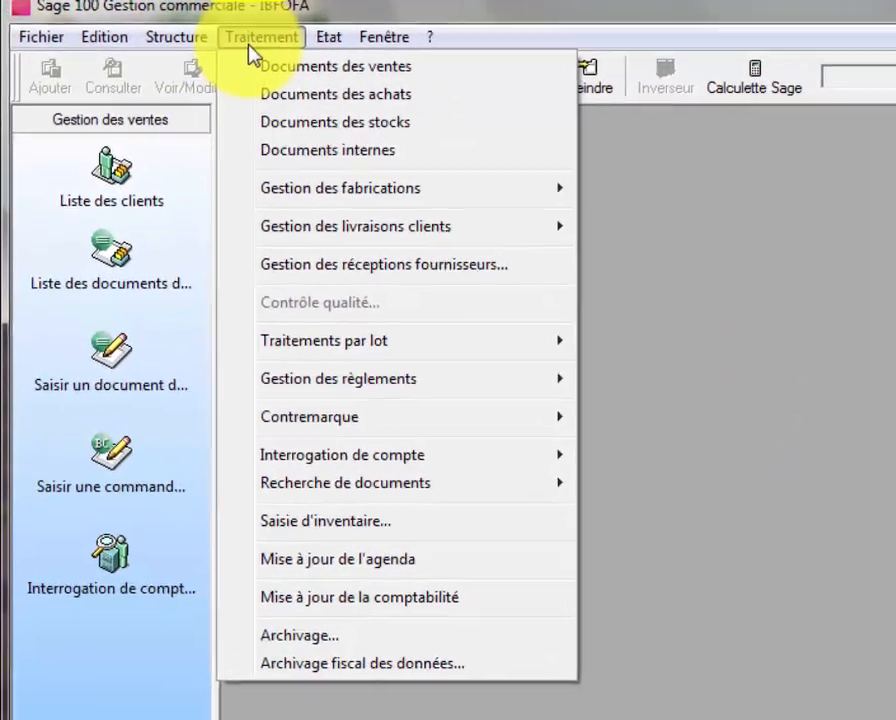
{"action": "left_click", "coordinate": [285, 66]}
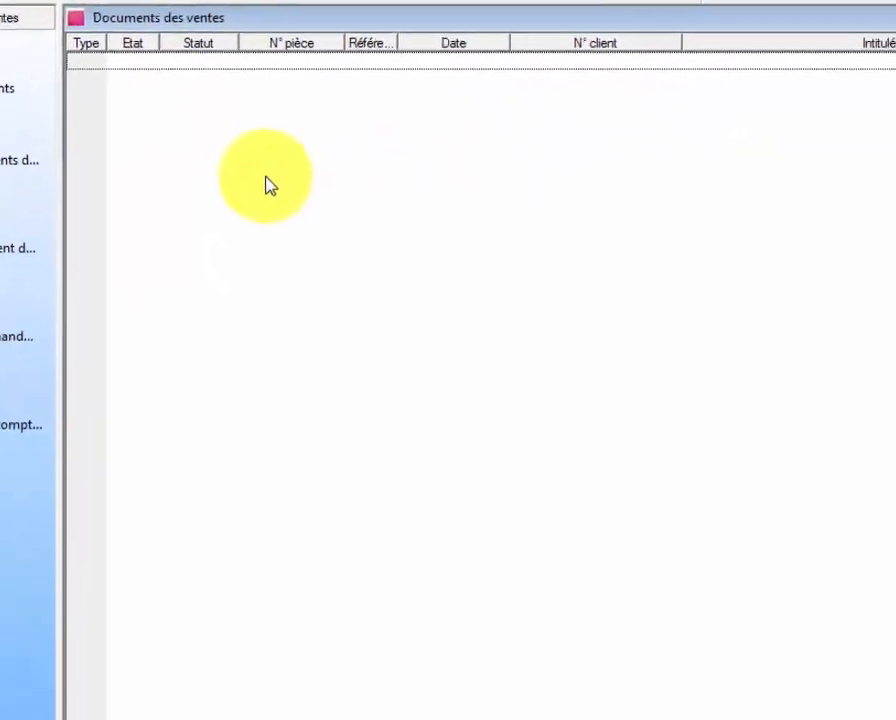
{"action": "right_click", "coordinate": [266, 182]}
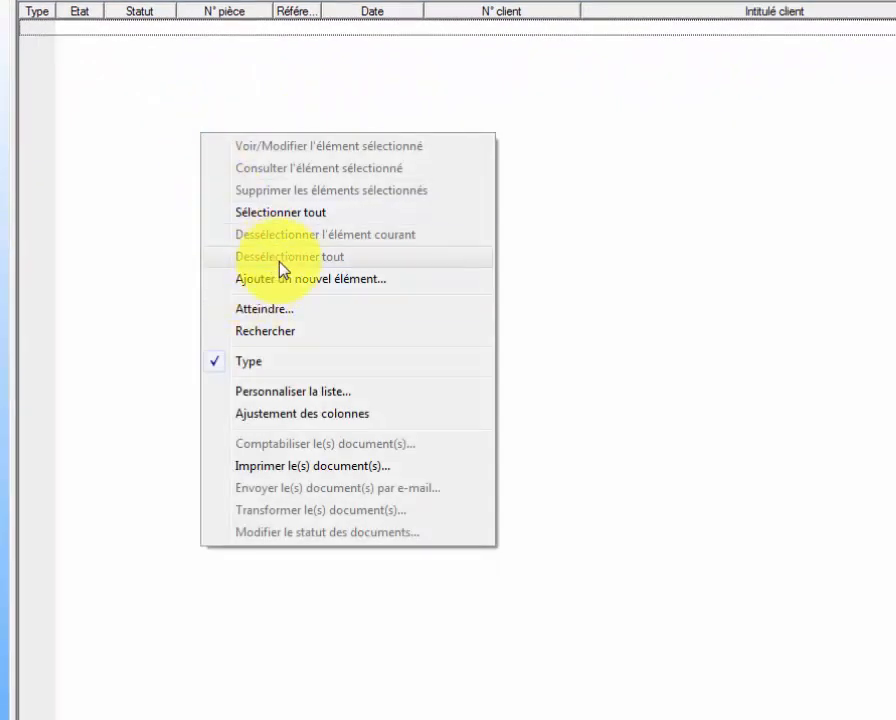
{"action": "left_click", "coordinate": [280, 280]}
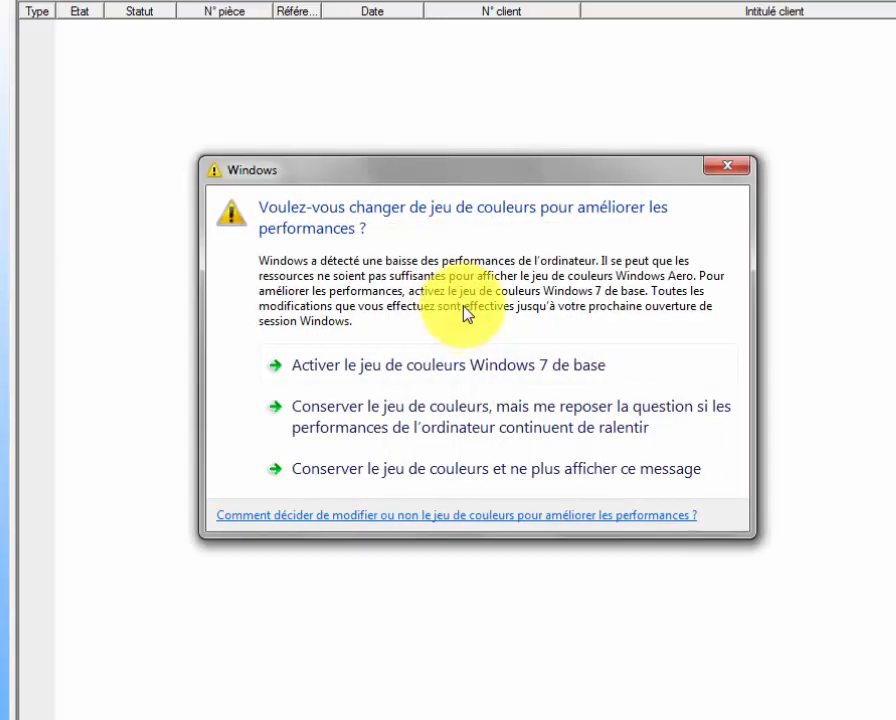
{"action": "left_click", "coordinate": [734, 170]}
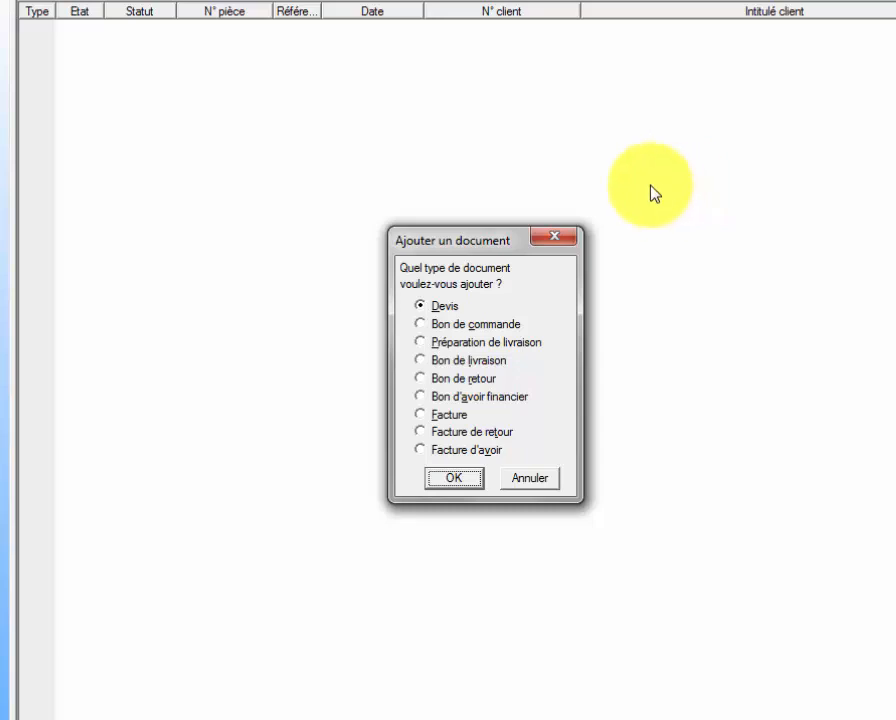
{"action": "left_click", "coordinate": [419, 415]}
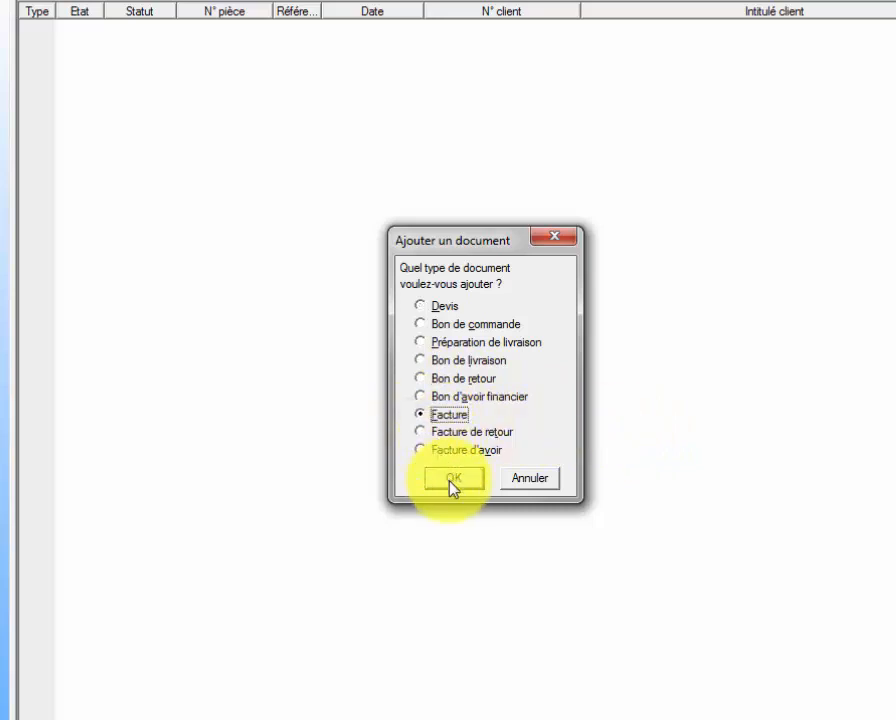
{"action": "left_click", "coordinate": [452, 479]}
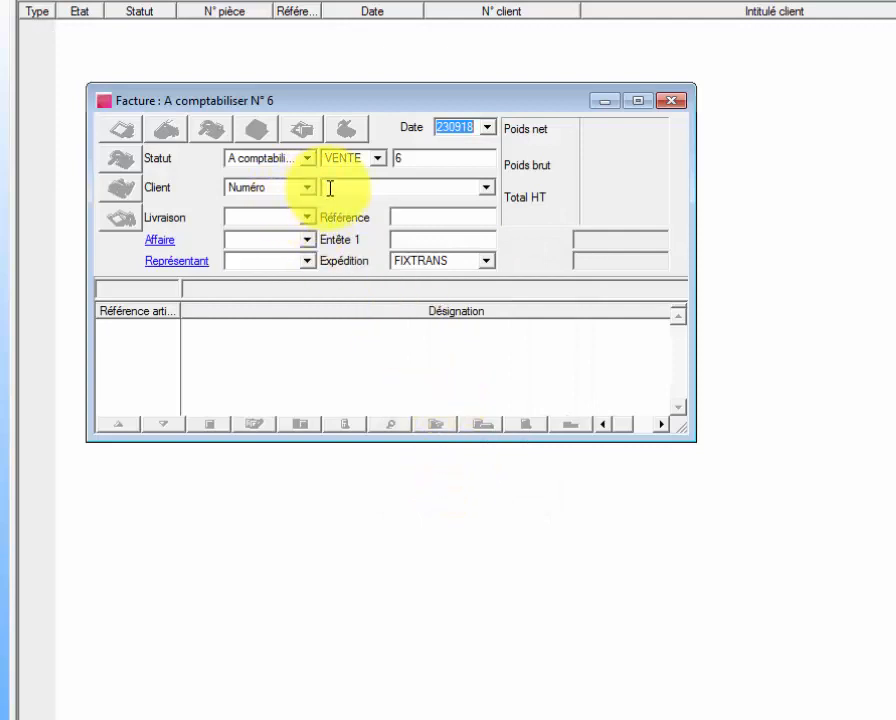
- Assign the first client in the list to the invoice and validate the header
{"action": "left_click", "coordinate": [485, 189]}
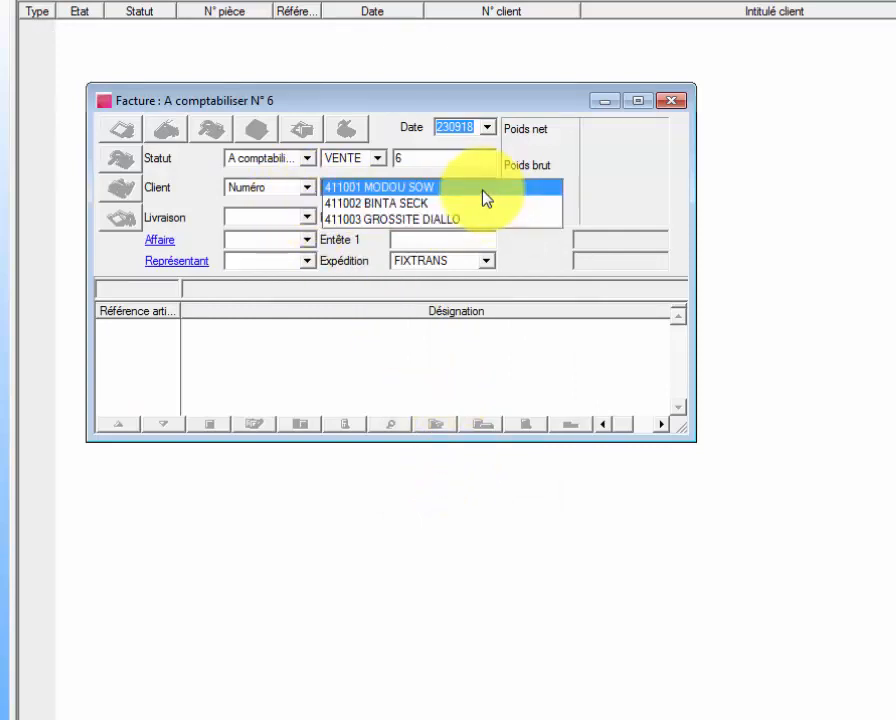
{"action": "left_click", "coordinate": [482, 189]}
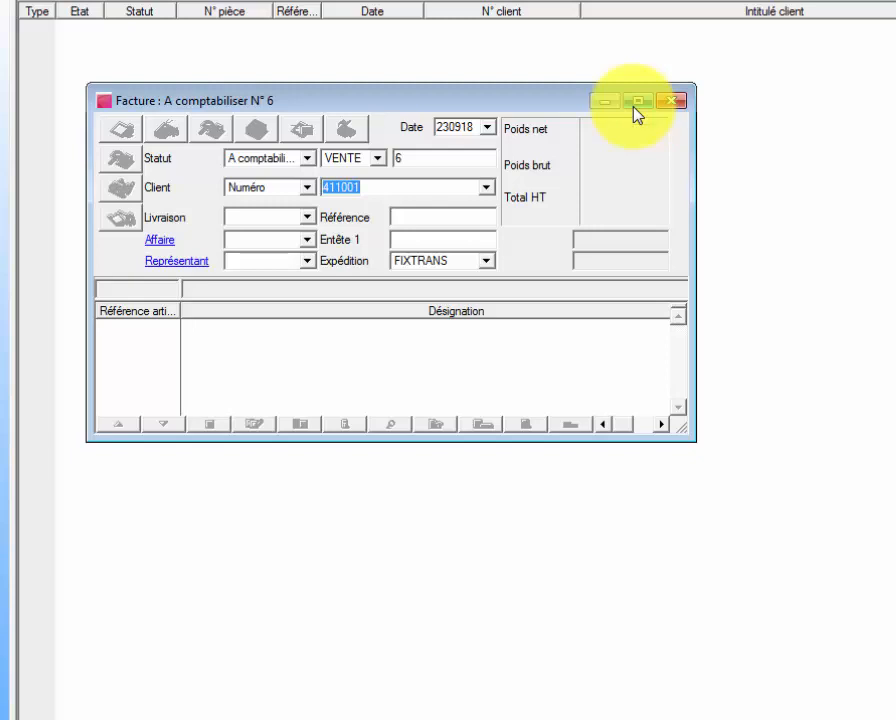
{"action": "key", "text": "Return"}
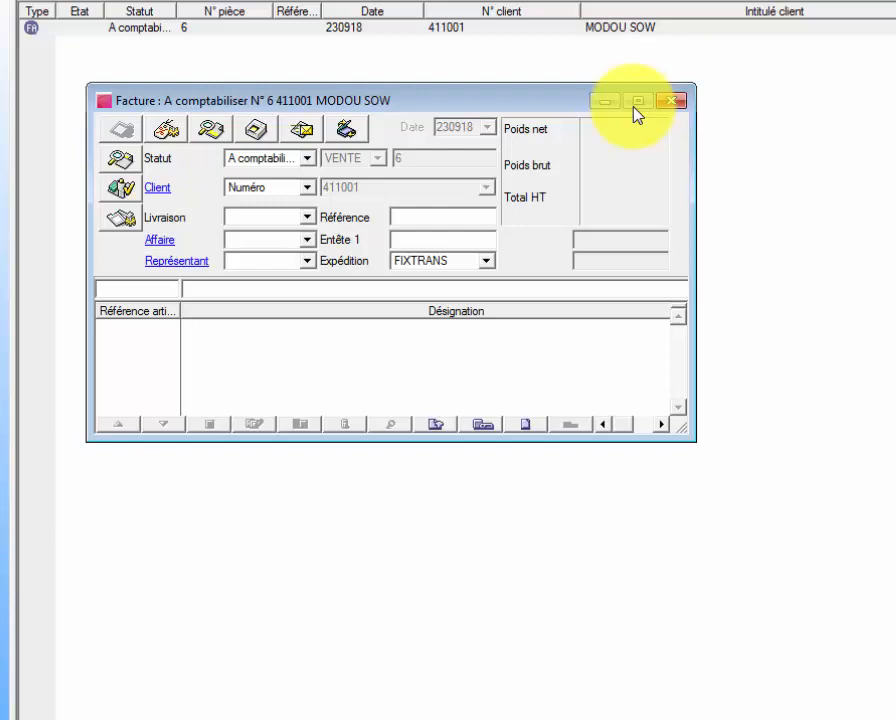
- Fill the invoice line with the article RIZ PRESTIGE PARFUME BRISE 50 KG and a quantity of 4
{"action": "type", "text": "J"}
{"action": "key", "text": "Tab"}
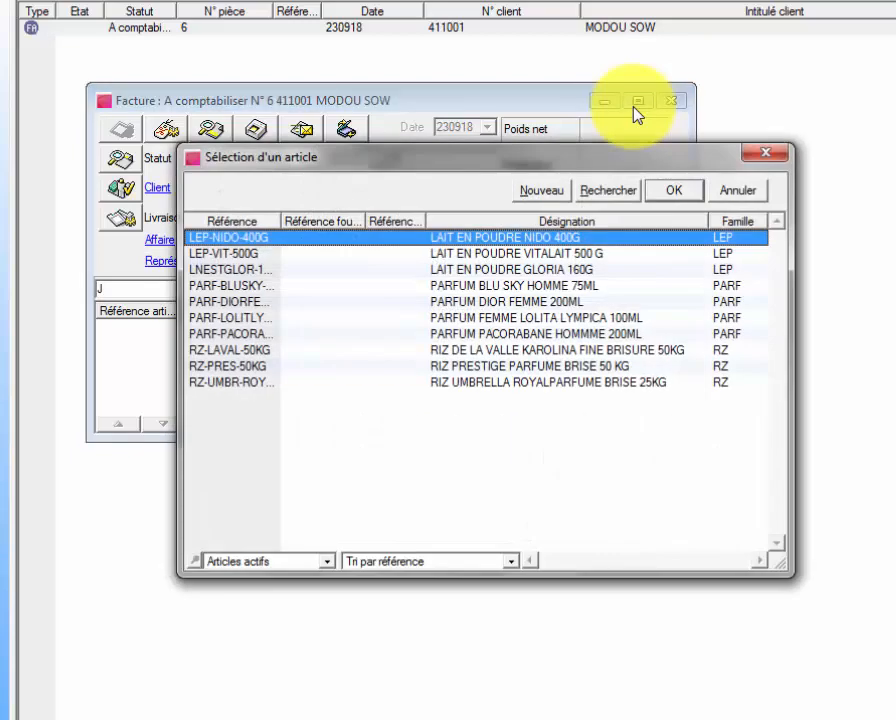
{"action": "left_click", "coordinate": [253, 367]}
{"action": "double_click", "coordinate": [253, 368]}
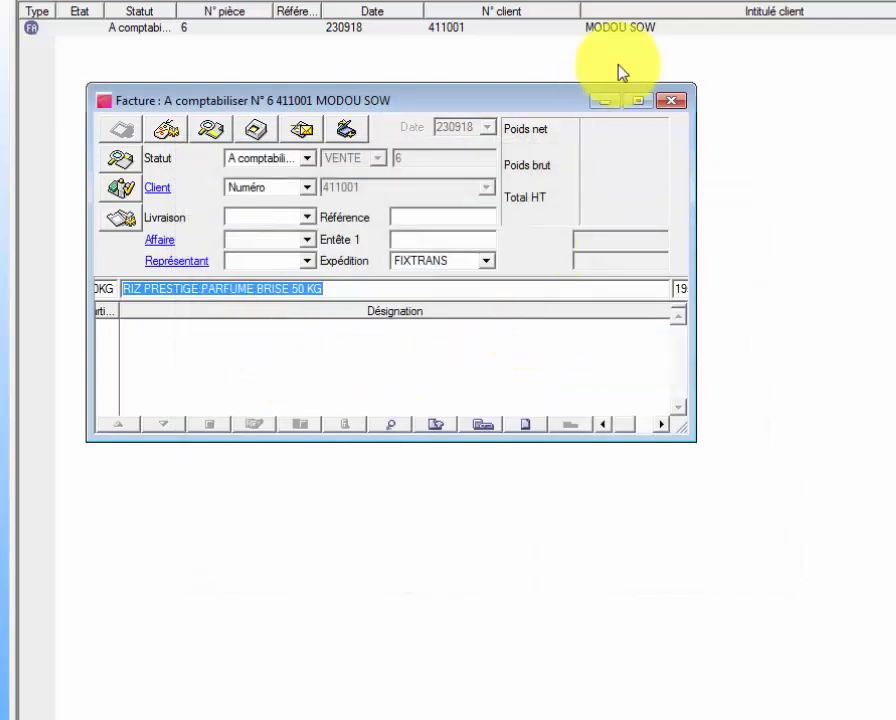
{"action": "left_click", "coordinate": [637, 103]}
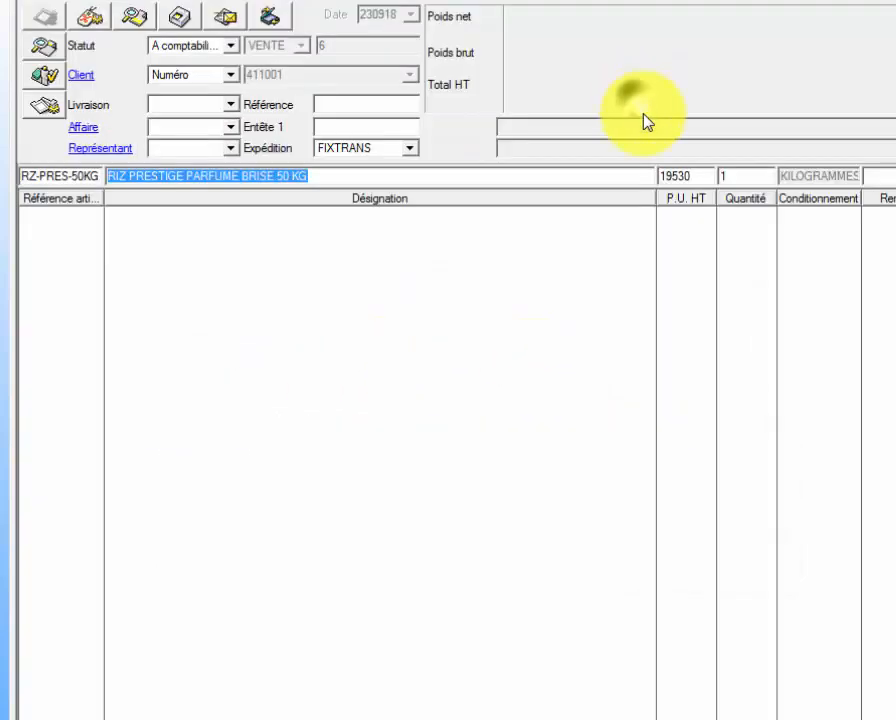
{"action": "left_click", "coordinate": [740, 172]}
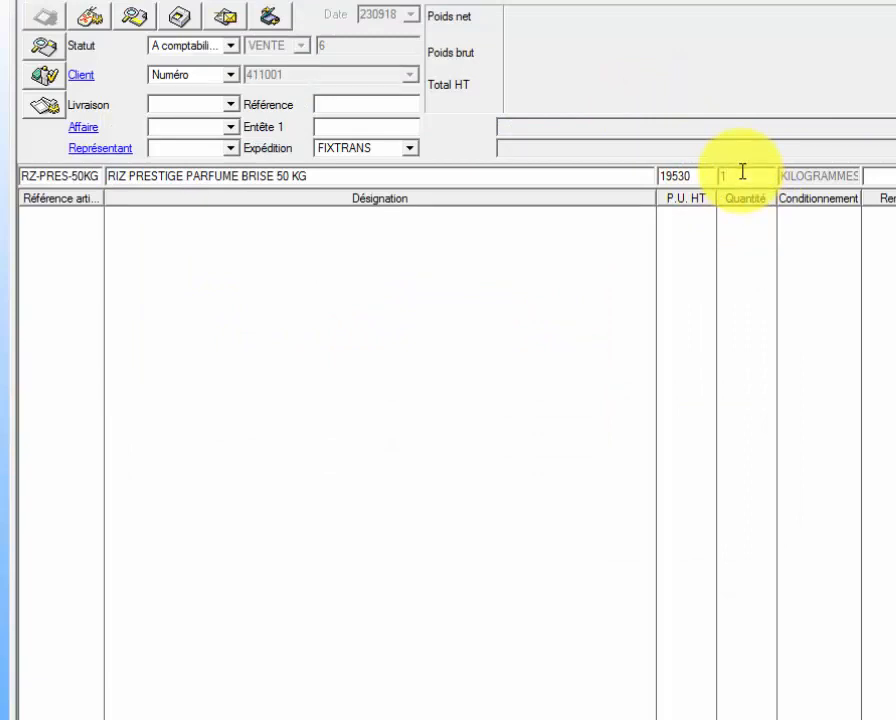
{"action": "key", "text": "BackSpace"}
{"action": "type", "text": "4"}
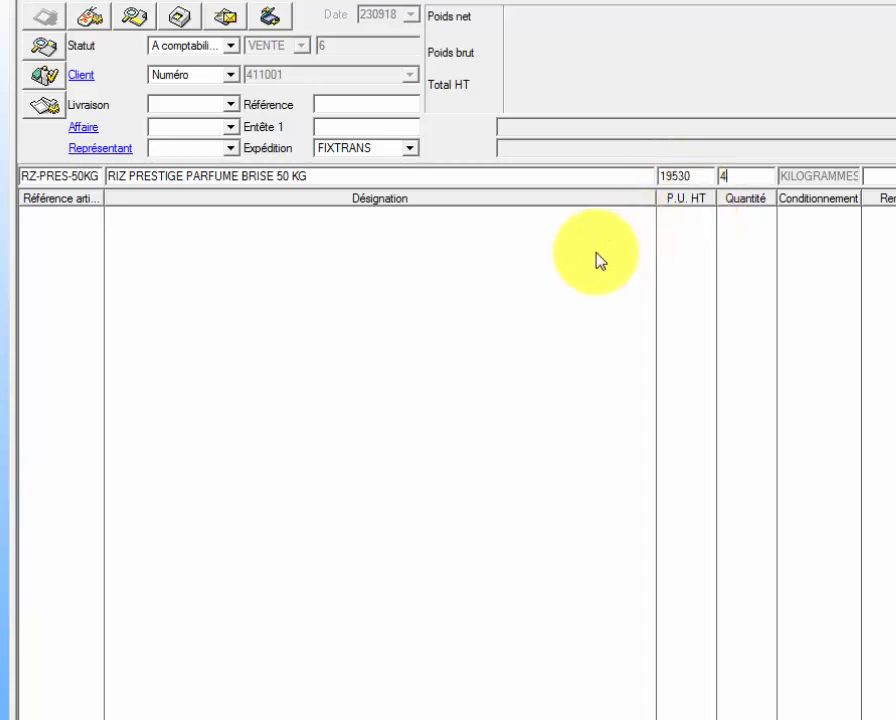
- Set the document's accounting category to VENTE TTC and validate the rice article line
{"action": "left_click", "coordinate": [42, 47]}
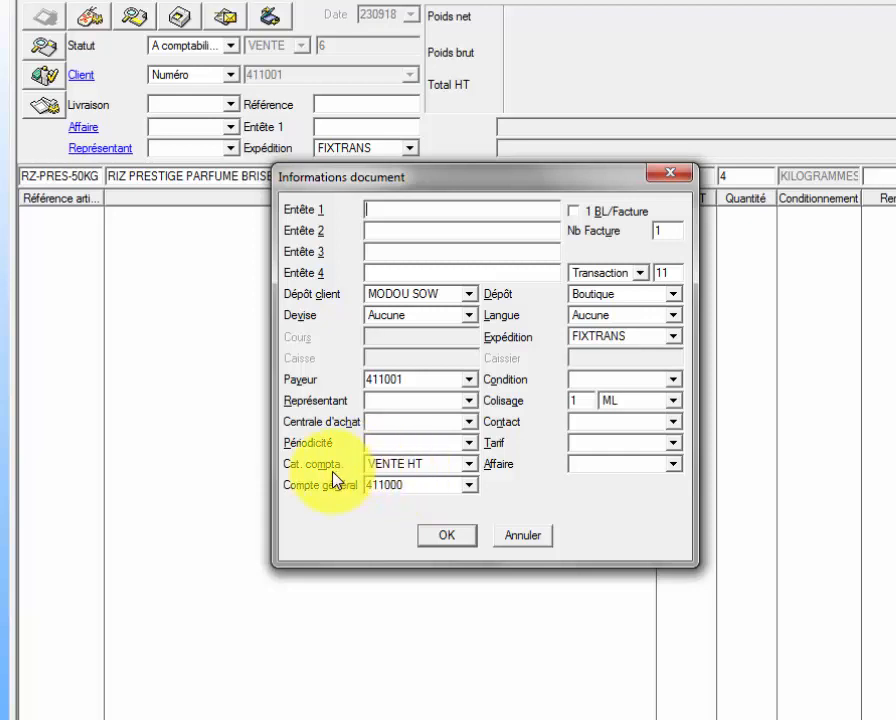
{"action": "left_click", "coordinate": [469, 465]}
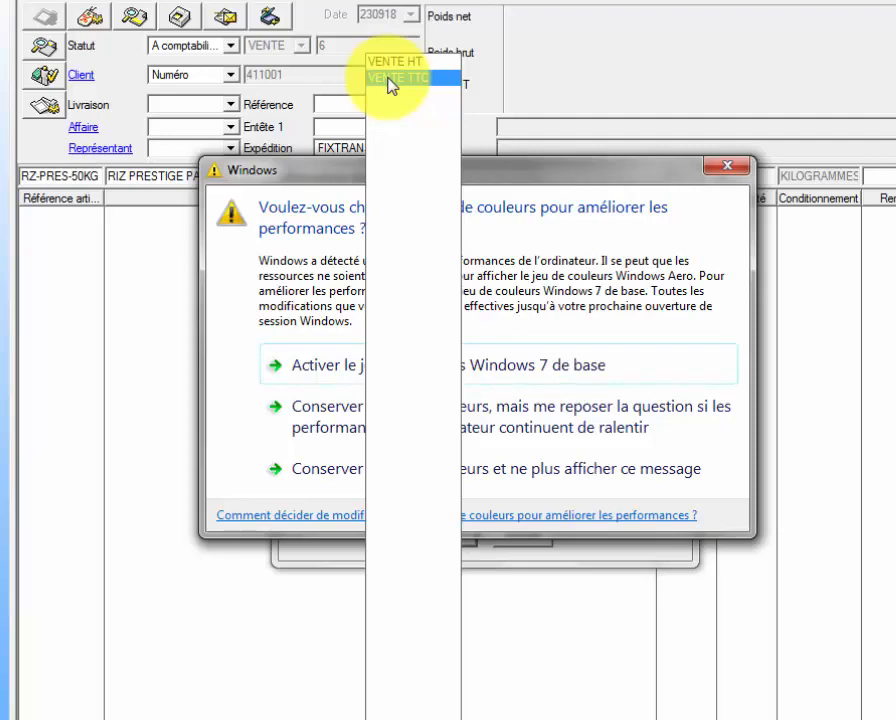
{"action": "left_click", "coordinate": [388, 77]}
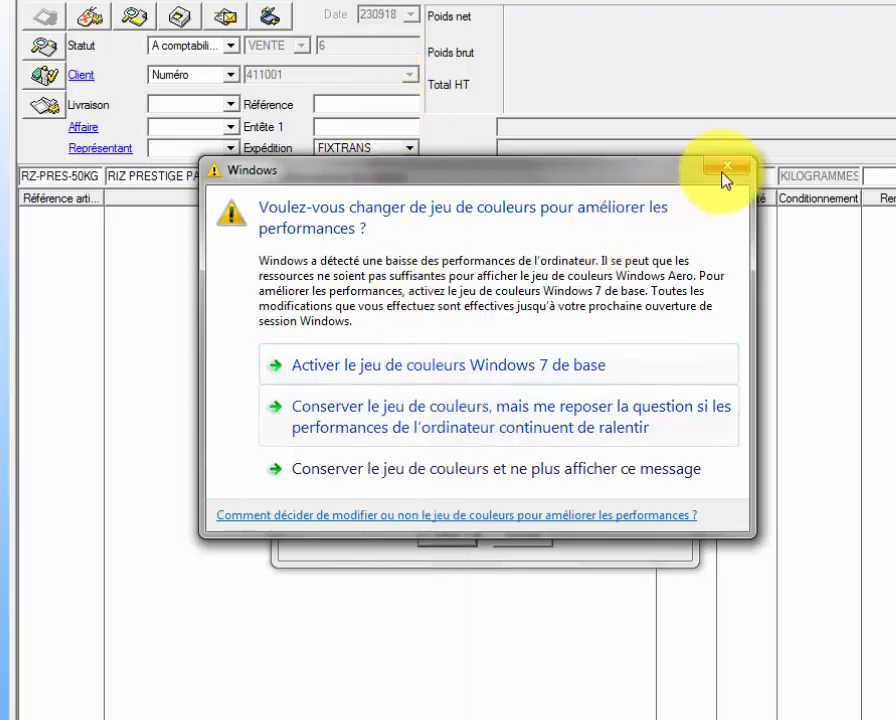
{"action": "left_click", "coordinate": [725, 170]}
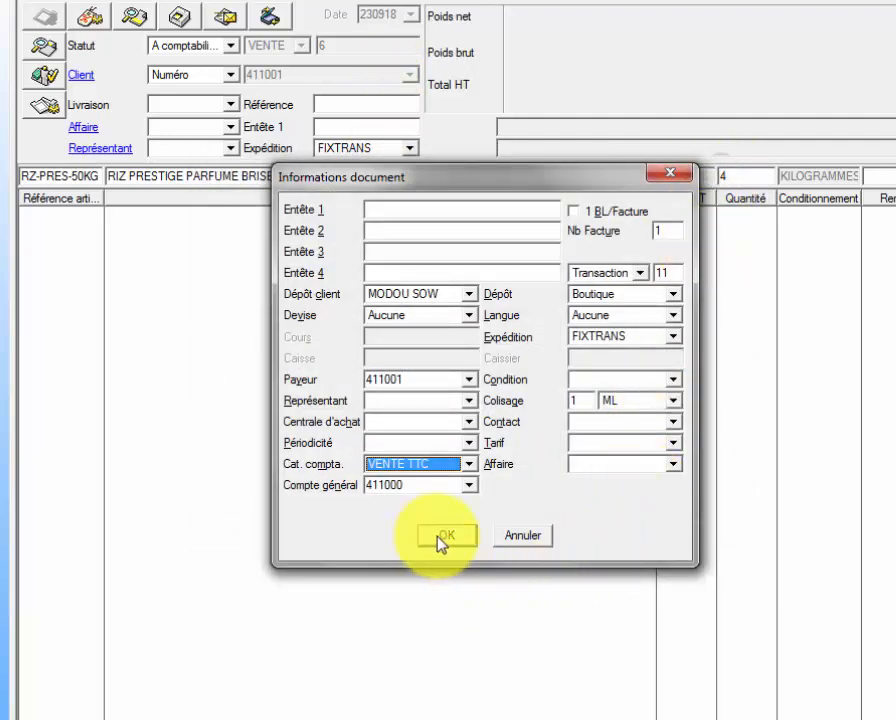
{"action": "left_click", "coordinate": [441, 539]}
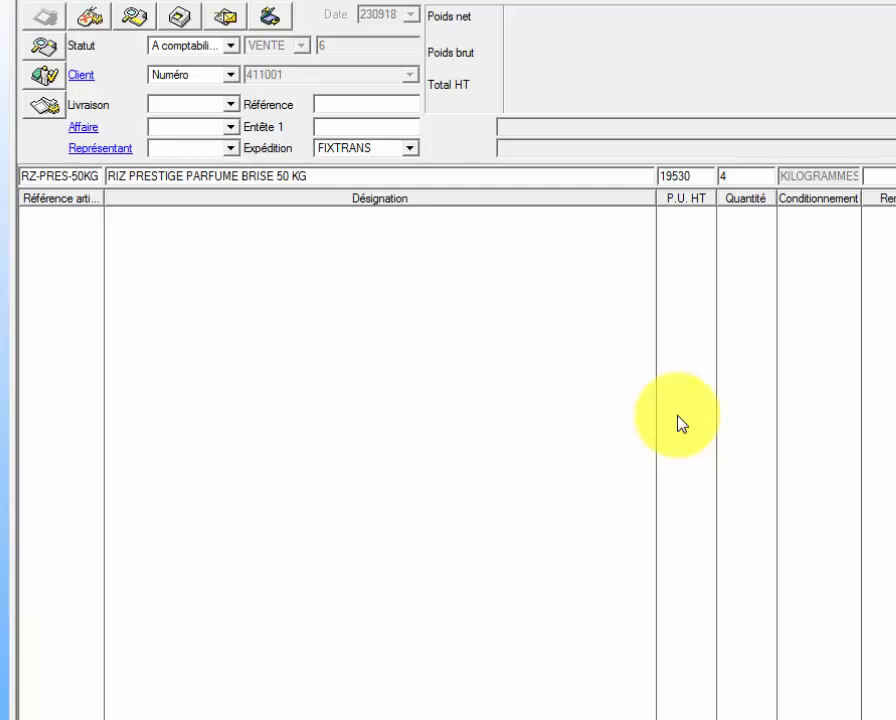
{"action": "key", "text": "Return"}
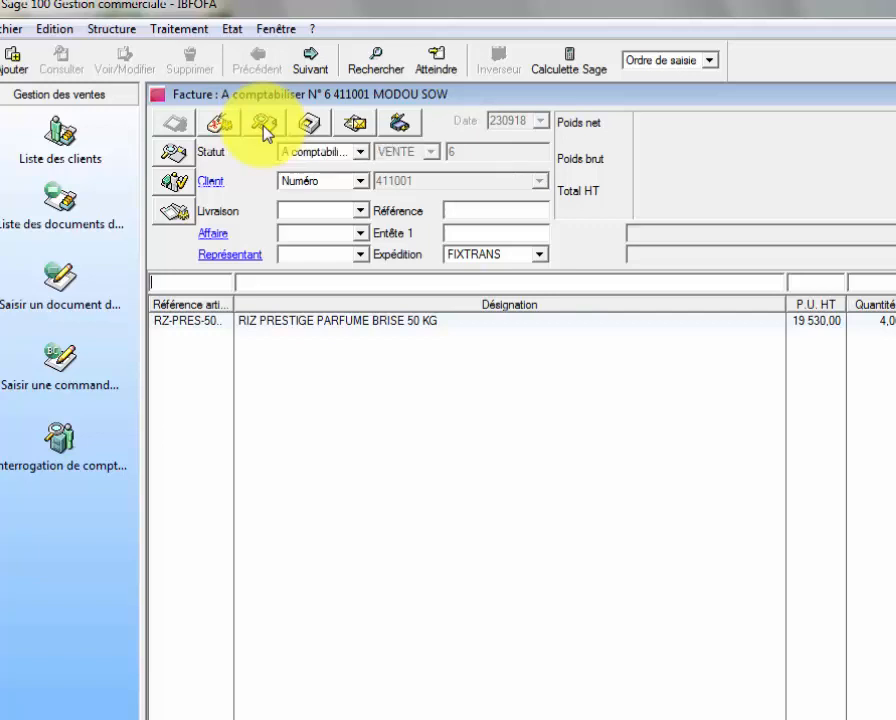
- Enter a down payment for the invoice with the label "acompte", journal 571 JOURNAL CAISSE and an amount of 50000
{"action": "left_click", "coordinate": [264, 124]}
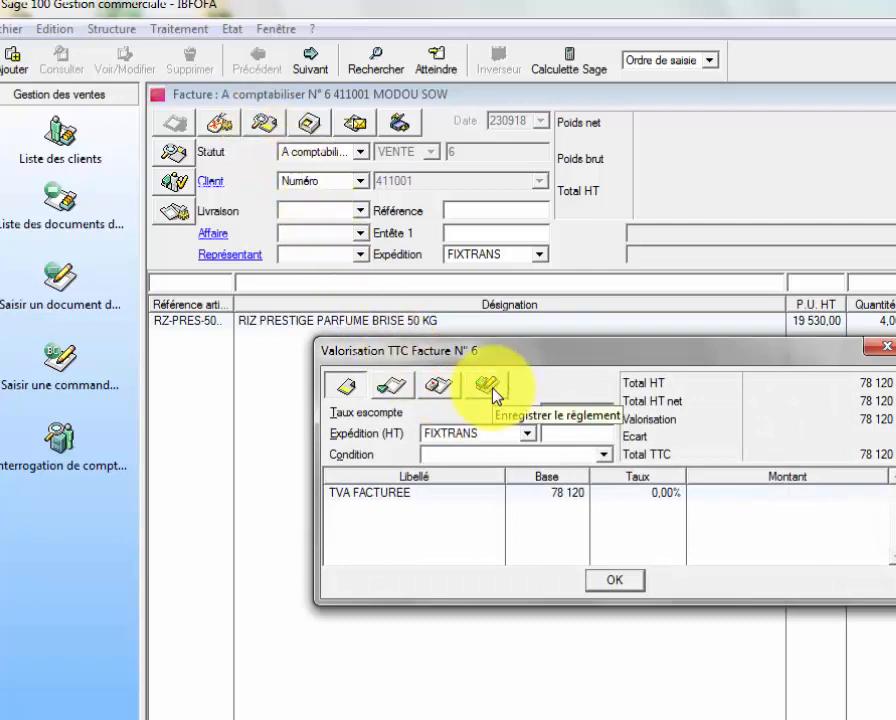
{"action": "left_click", "coordinate": [856, 276]}
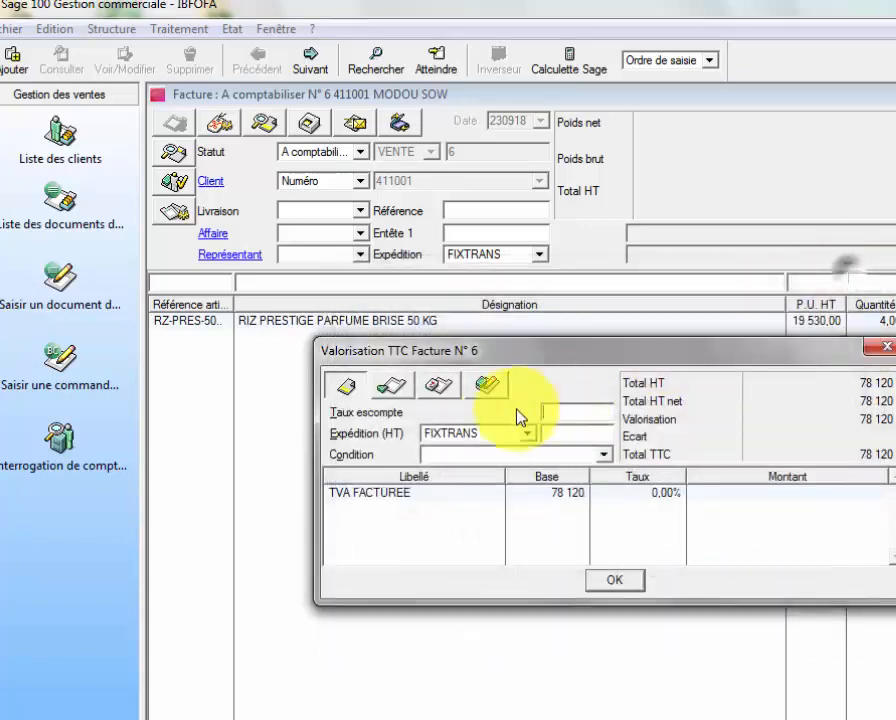
{"action": "left_click", "coordinate": [394, 388]}
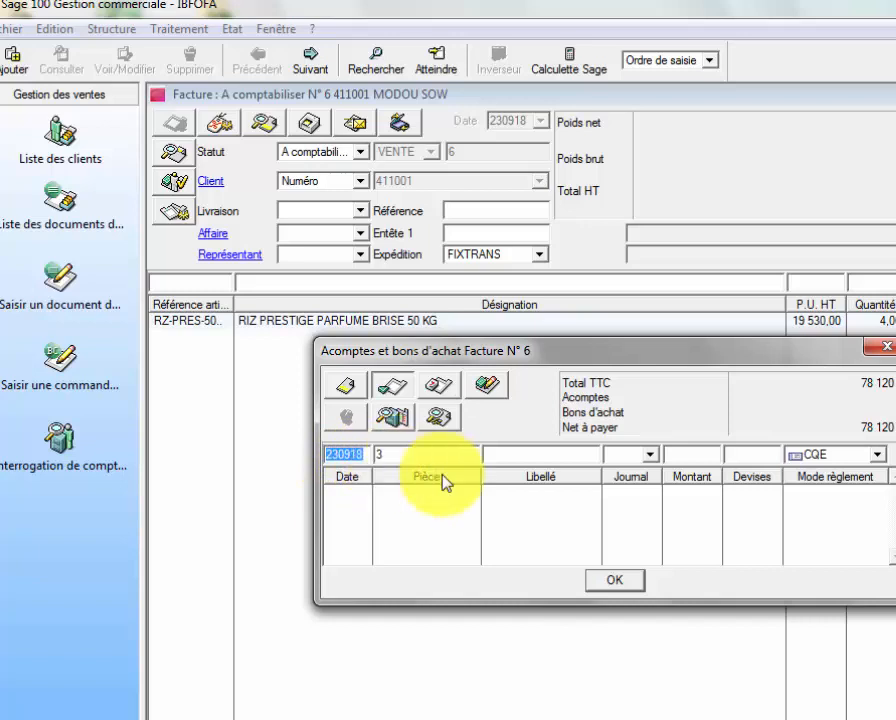
{"action": "left_click", "coordinate": [526, 458]}
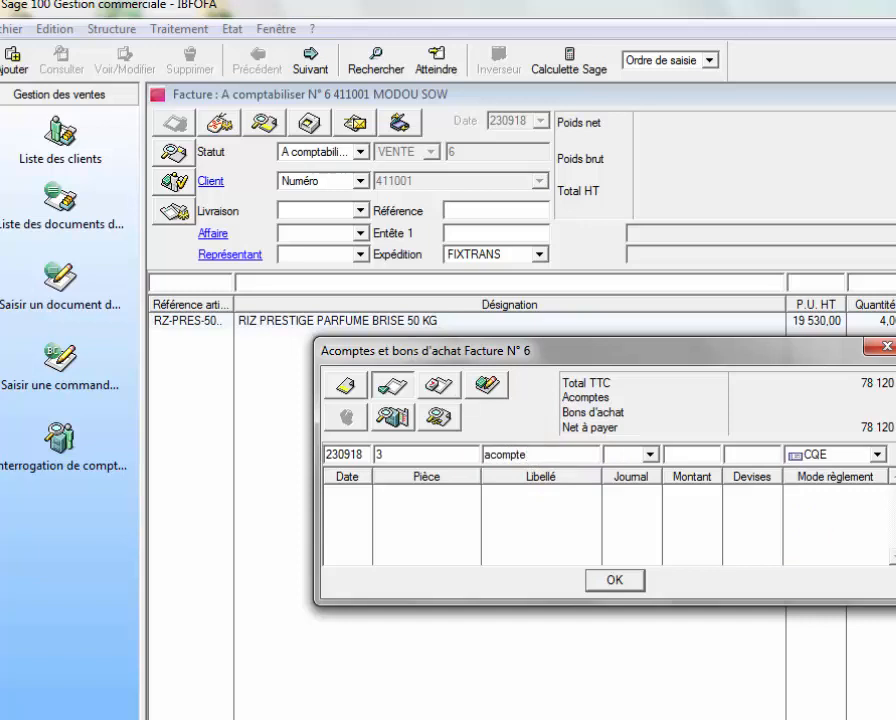
{"action": "left_click", "coordinate": [652, 456]}
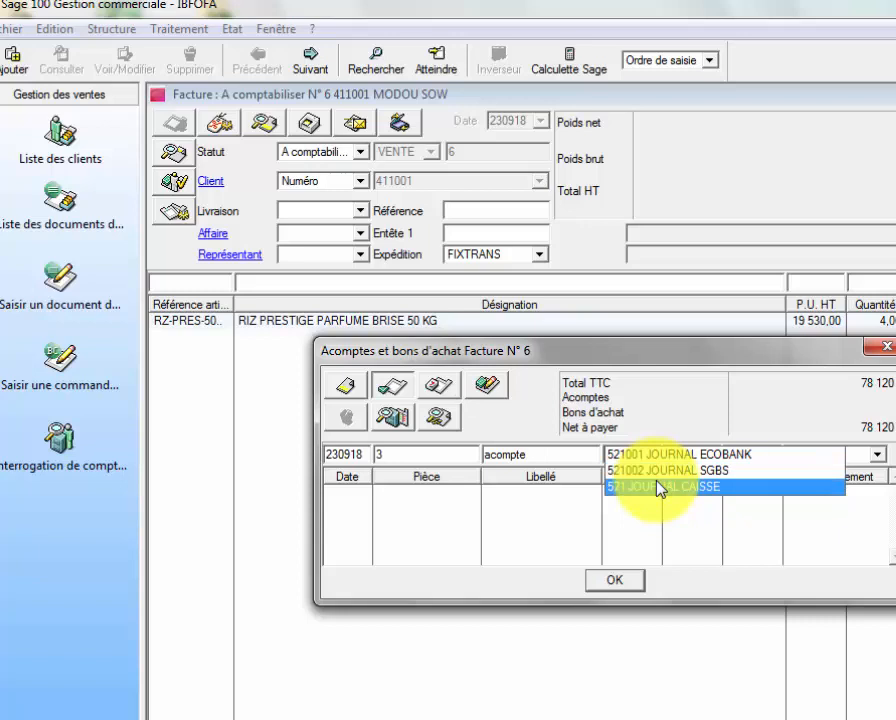
{"action": "left_click", "coordinate": [659, 487]}
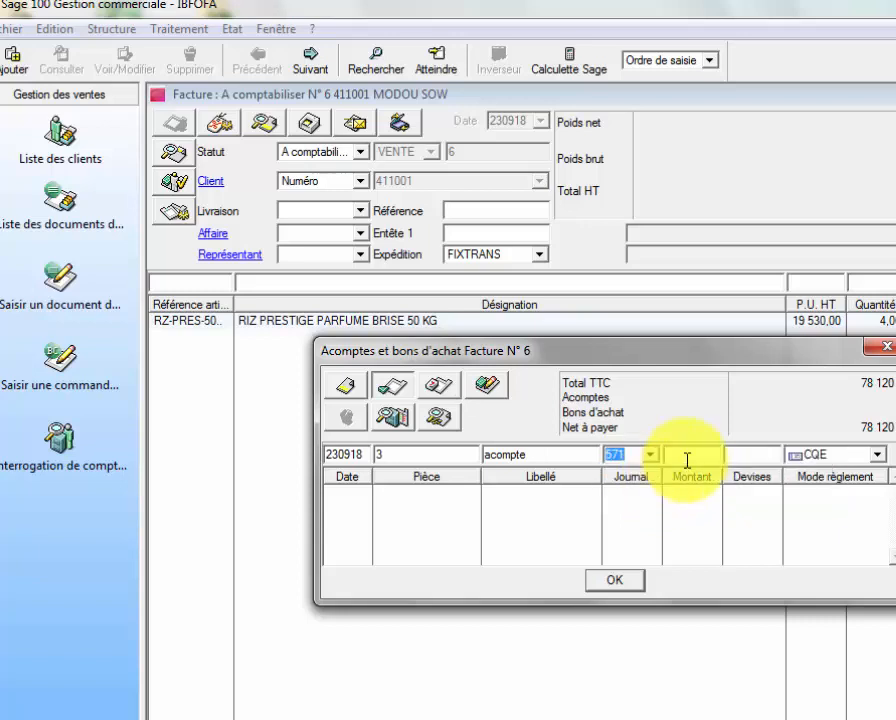
{"action": "left_click", "coordinate": [692, 453]}
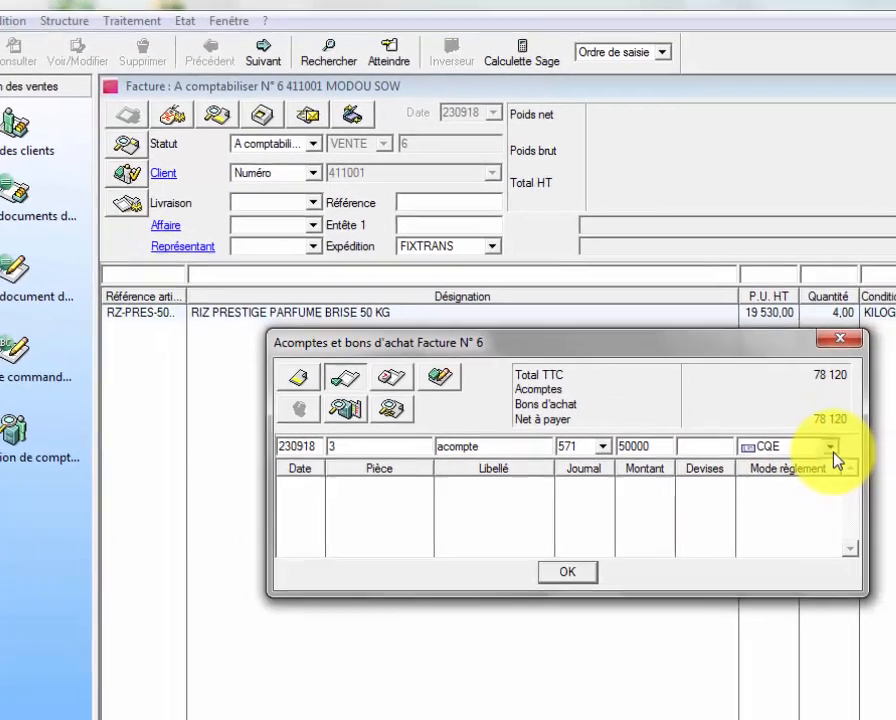
- Record the down payment with payment mode CAISSE and journal 571 JOURNAL CAISSE, and close the invoice
{"action": "left_click", "coordinate": [877, 454]}
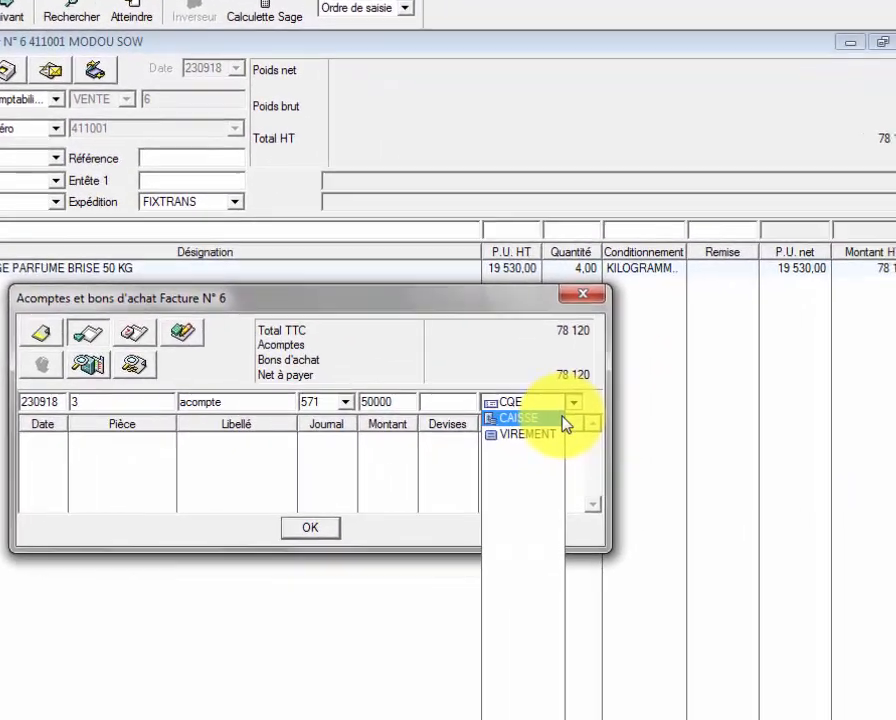
{"action": "left_click", "coordinate": [626, 431]}
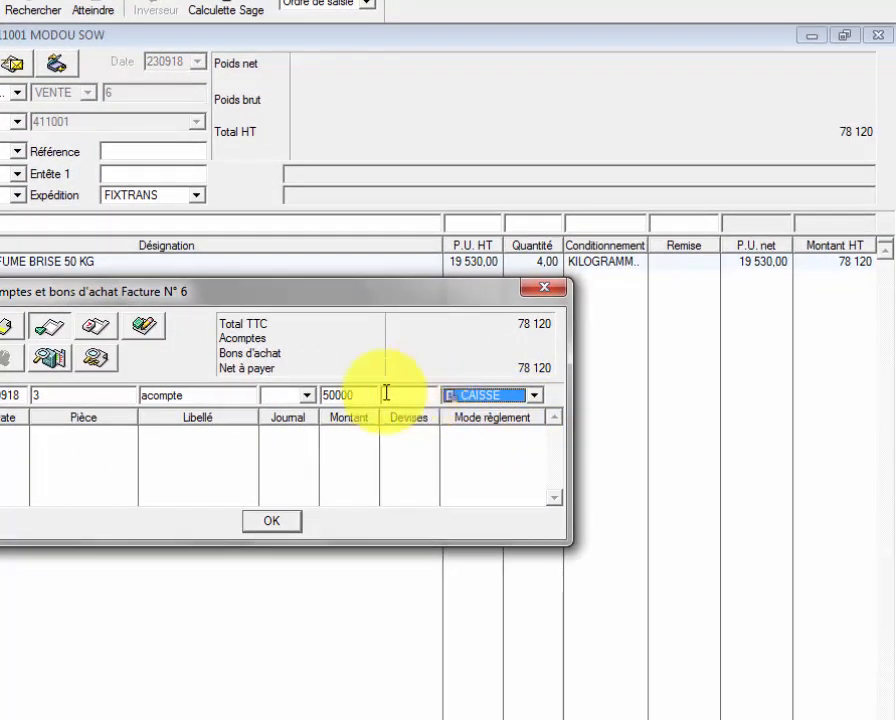
{"action": "left_click", "coordinate": [306, 397]}
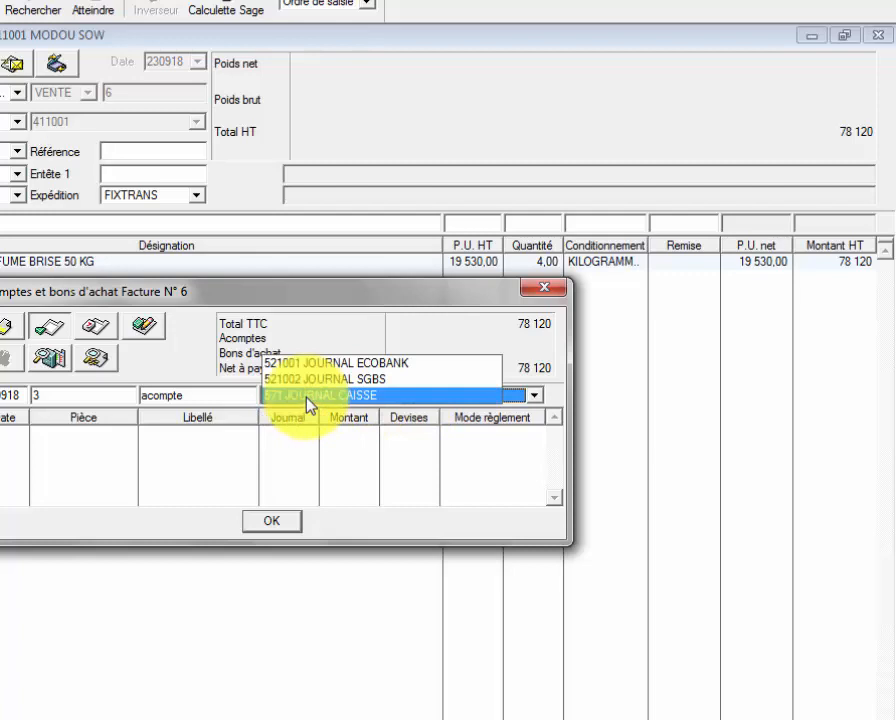
{"action": "left_click", "coordinate": [306, 396]}
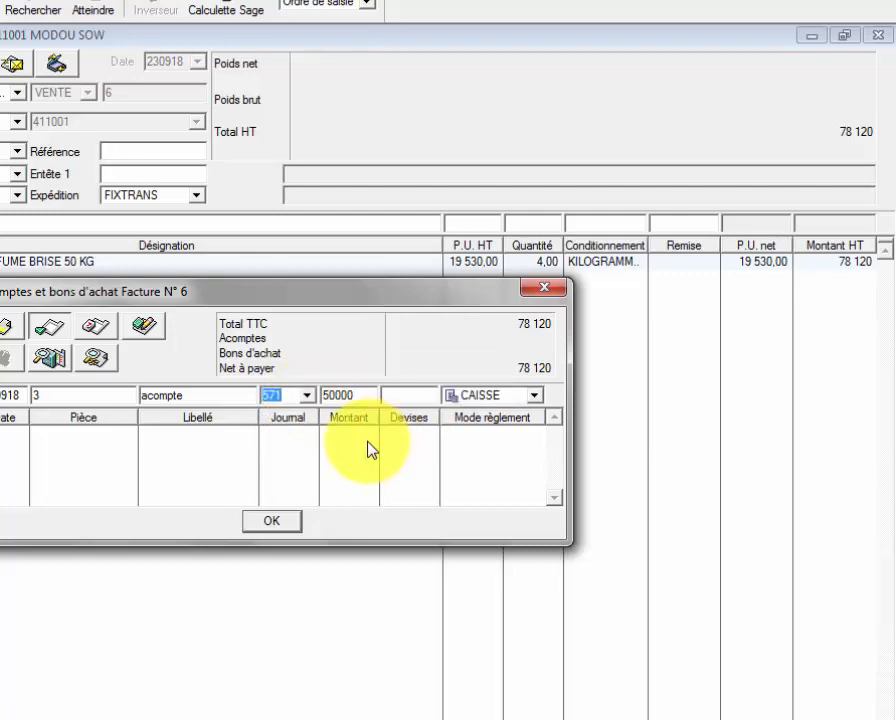
{"action": "key", "text": "Return"}
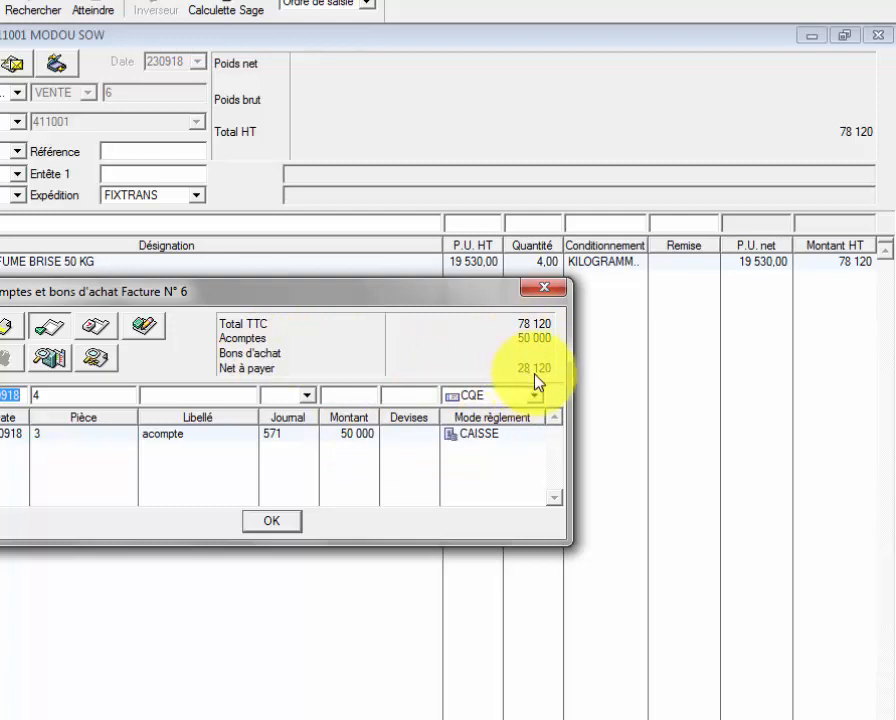
{"action": "left_click", "coordinate": [274, 522]}
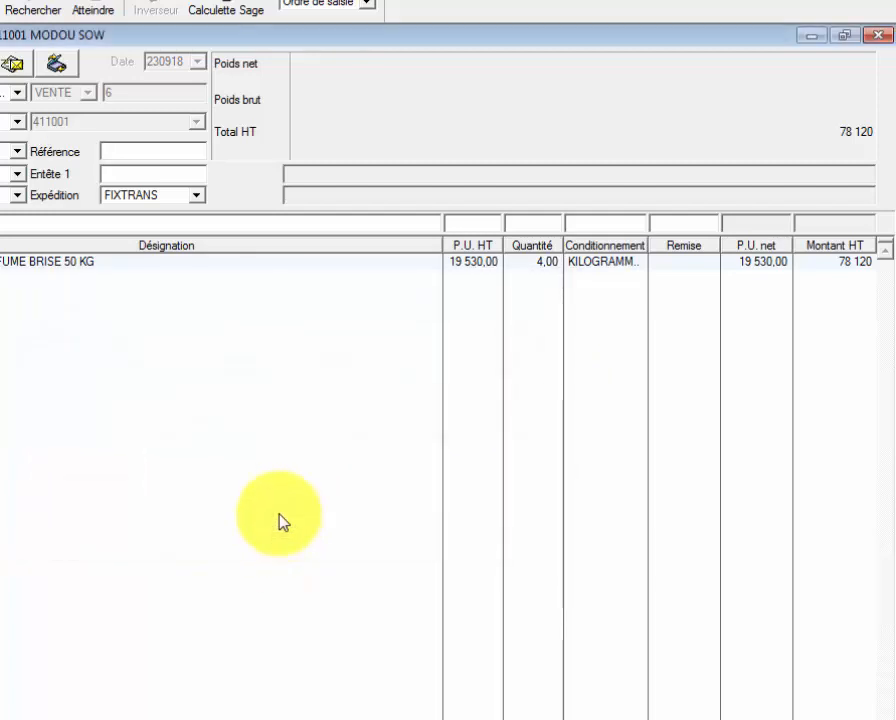
{"action": "left_click", "coordinate": [877, 38]}
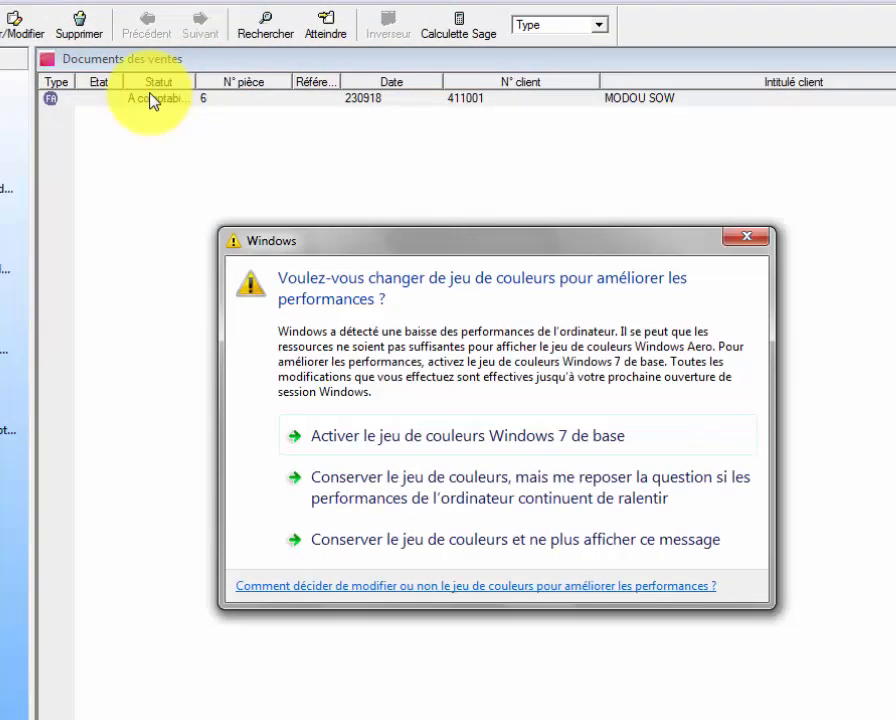
- Dismiss the Windows colour scheme prompt, review the rice invoice in full size, and close it along with the sales documents list
{"action": "left_click", "coordinate": [740, 242]}
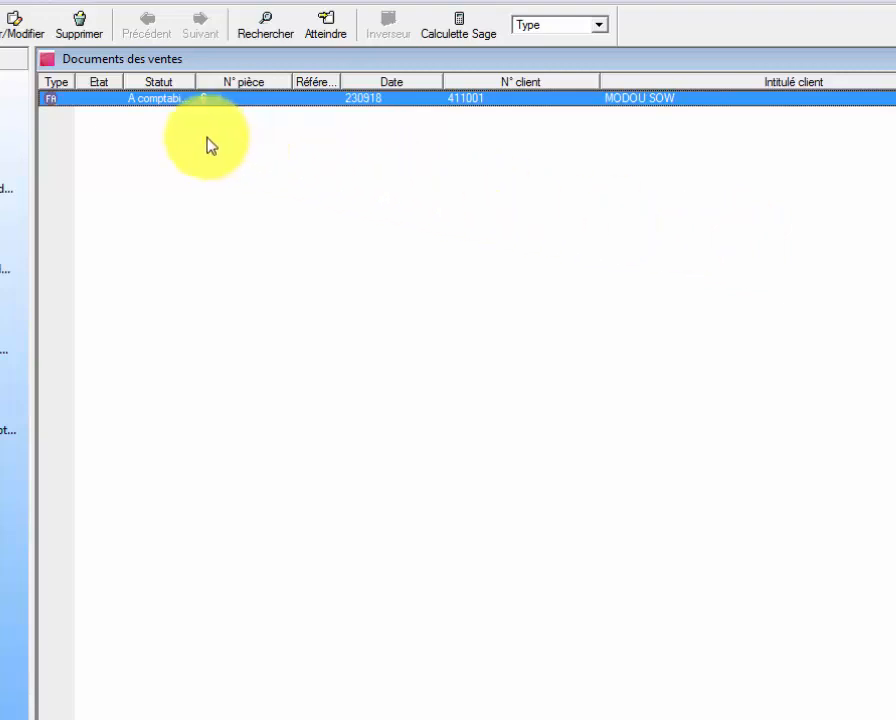
{"action": "double_click", "coordinate": [172, 97]}
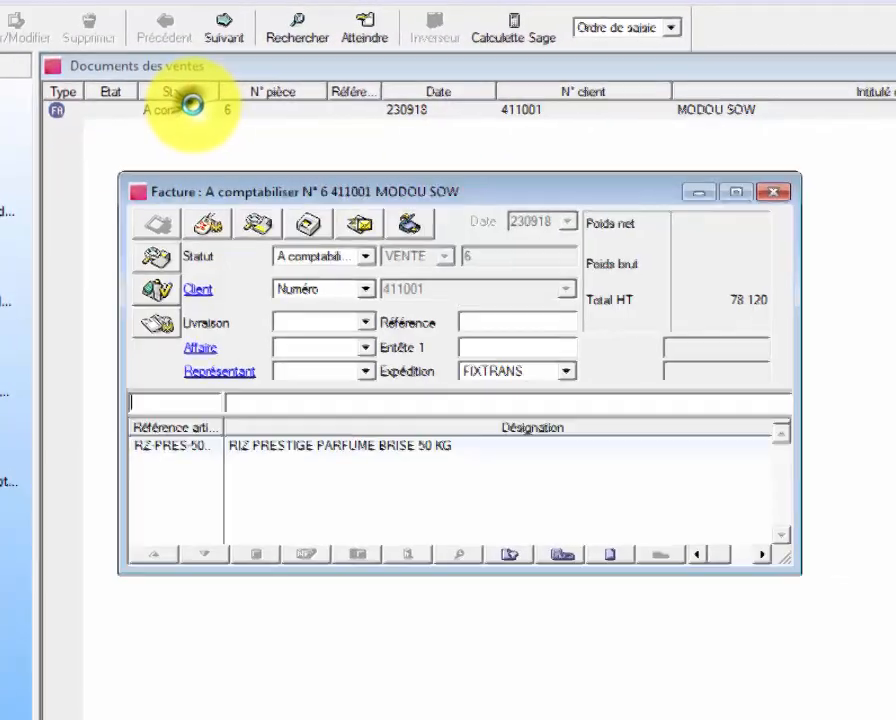
{"action": "left_click", "coordinate": [736, 191]}
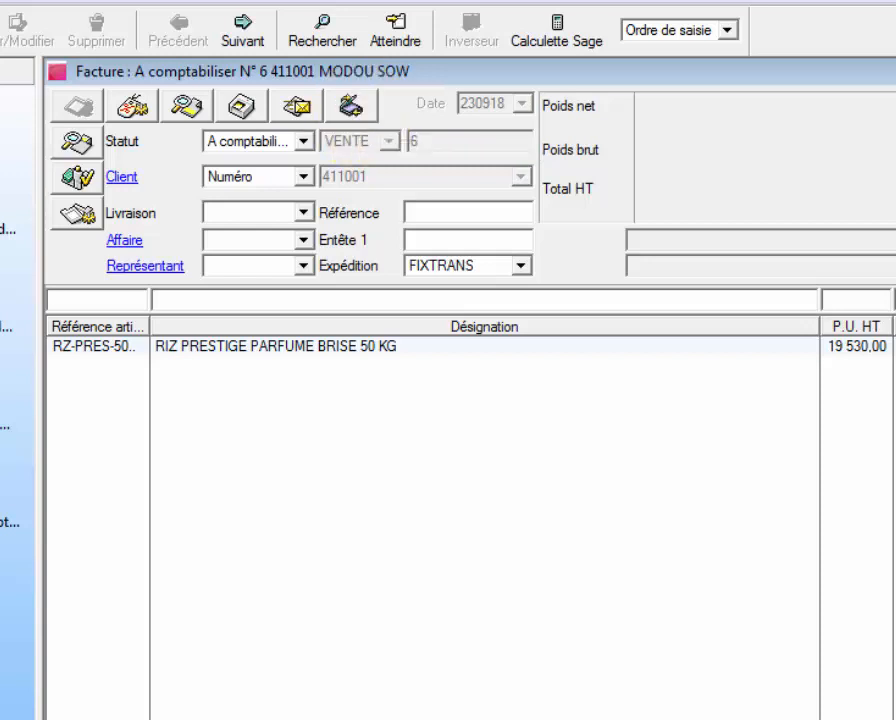
{"action": "key", "text": "Escape"}
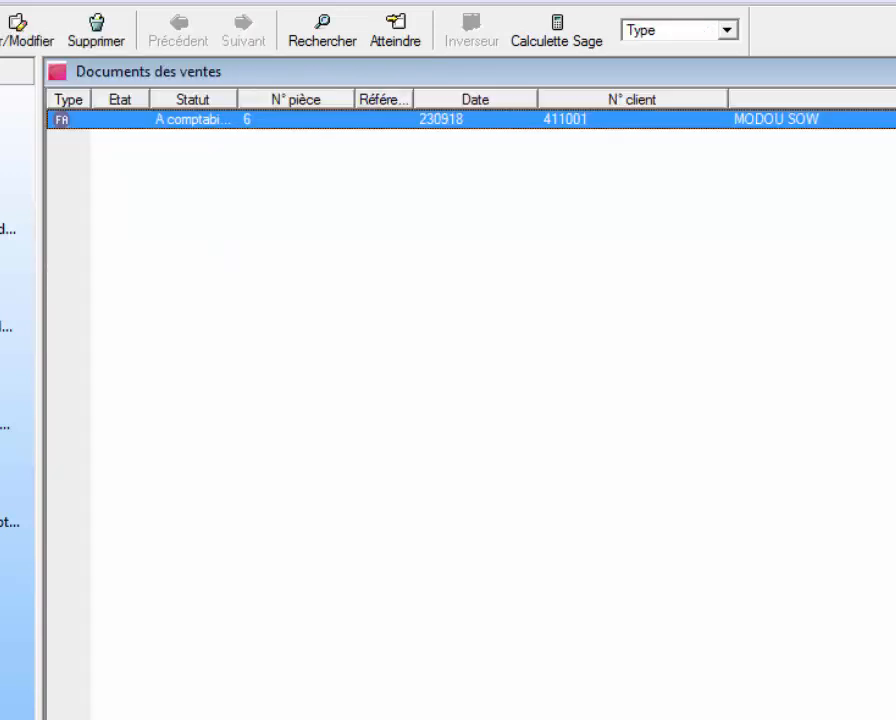
{"action": "key", "text": "Escape"}
- Run the accounting update to export the entries of the unposted sales invoices to journal VTE
{"action": "left_click", "coordinate": [54, 6]}
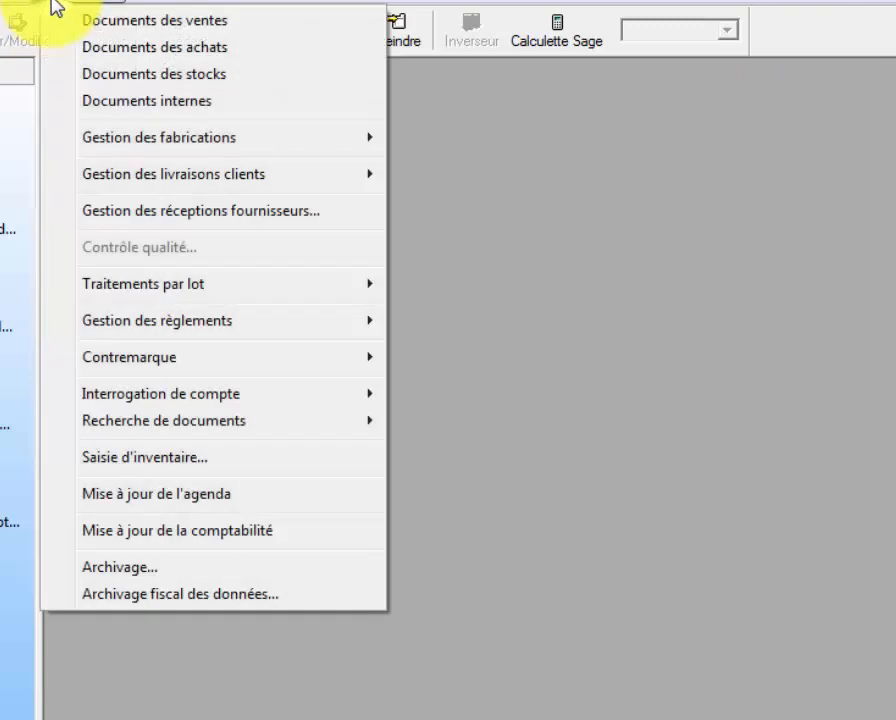
{"action": "left_click", "coordinate": [196, 531]}
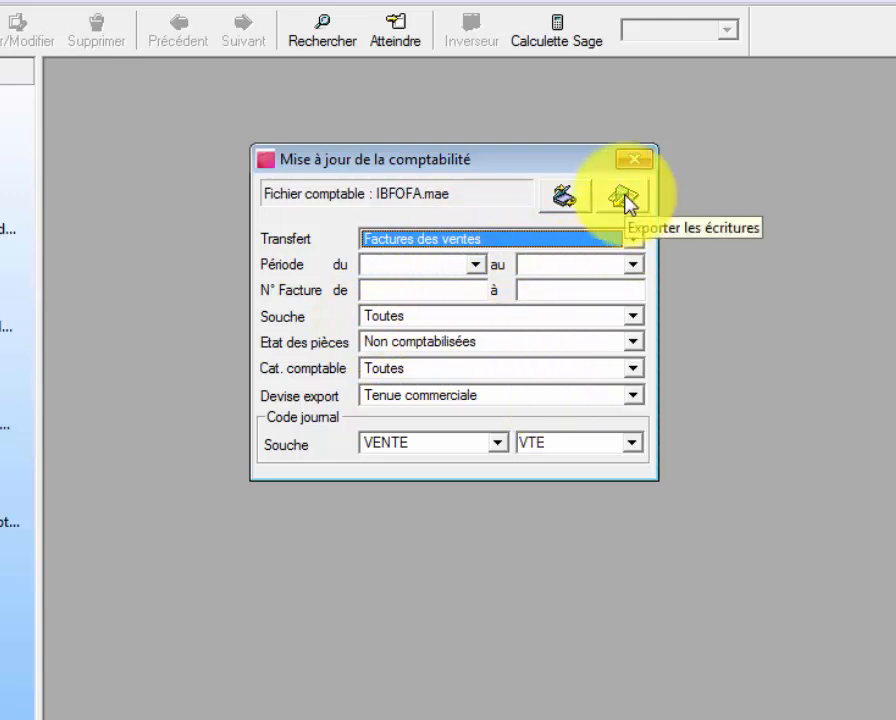
{"action": "left_click", "coordinate": [555, 203]}
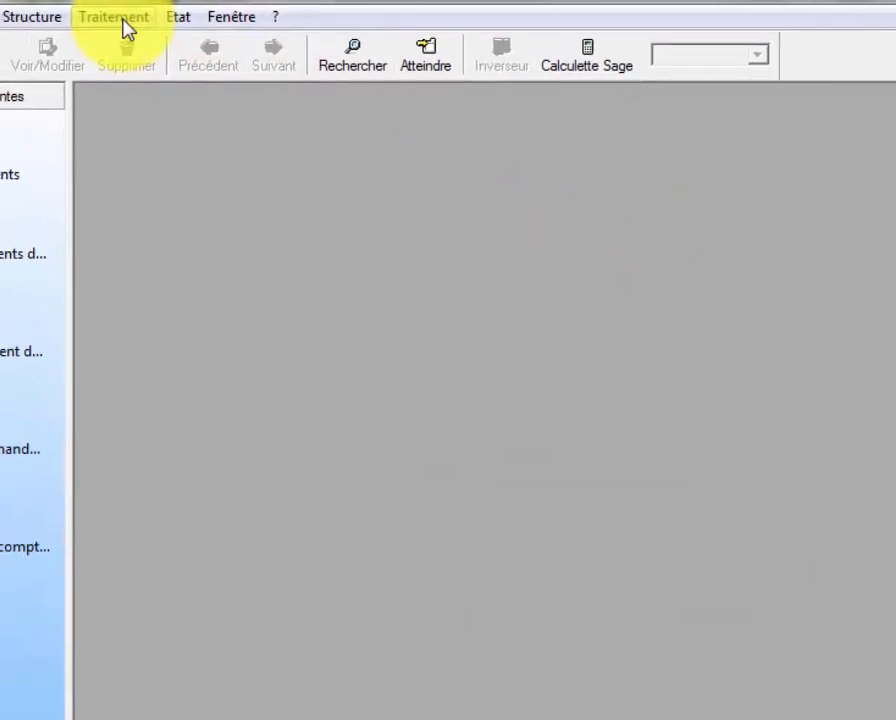
- Open the sales documents list and display all documents (Tous les documents)
{"action": "left_click", "coordinate": [90, 5]}
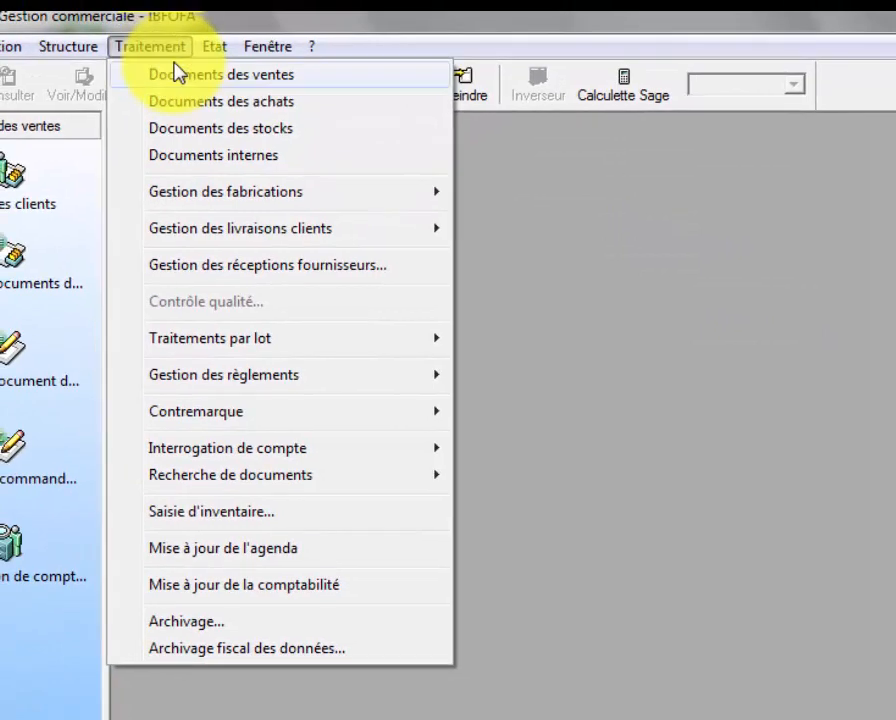
{"action": "left_click", "coordinate": [180, 75]}
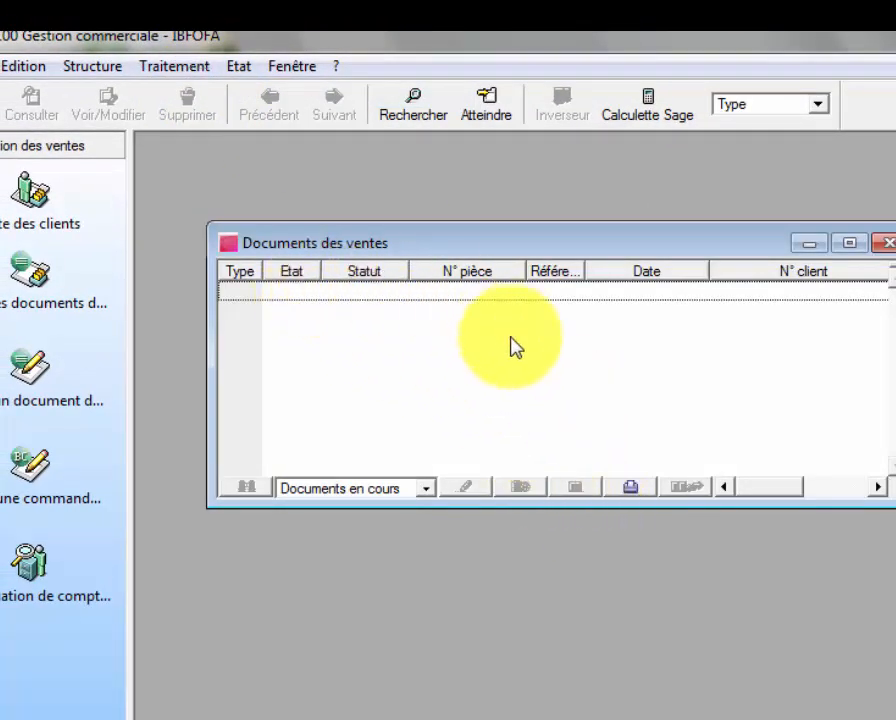
{"action": "left_click", "coordinate": [426, 488]}
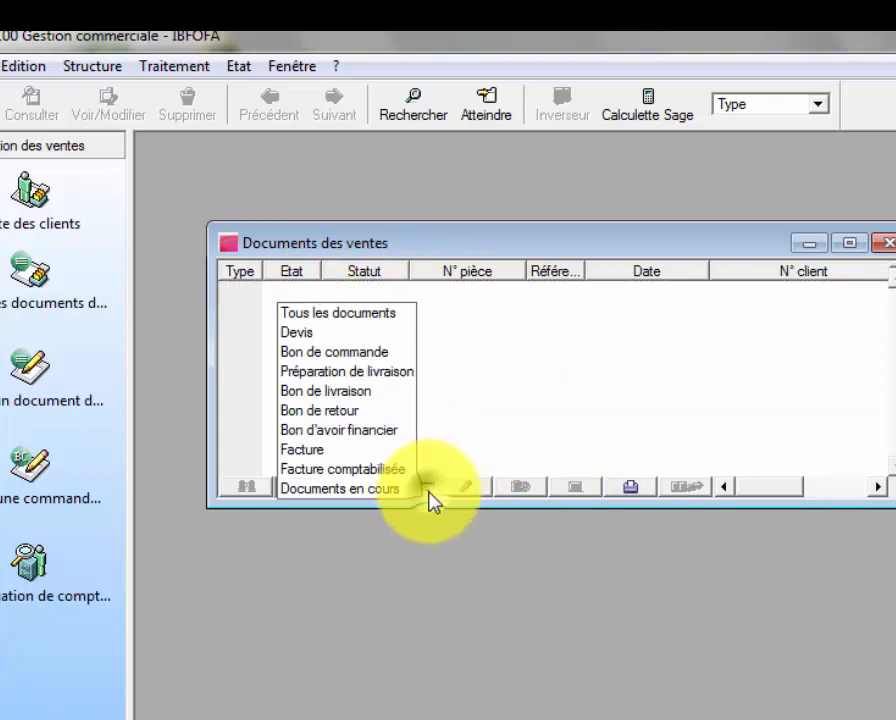
{"action": "left_click", "coordinate": [377, 313]}
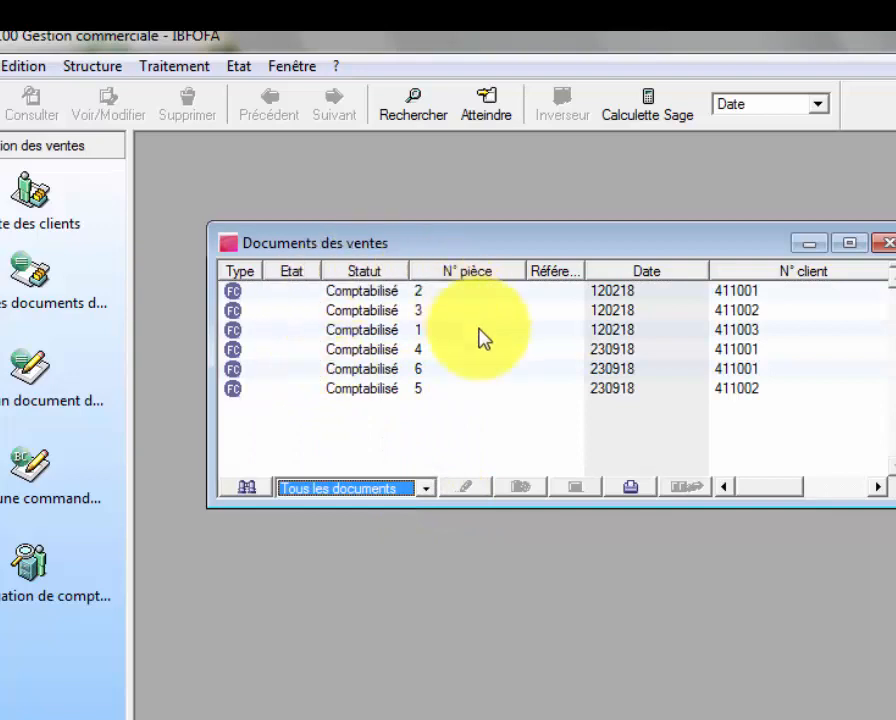
- View the posted VITALAIT milk powder invoice and the posted rice invoice, and close the sales documents list
{"action": "double_click", "coordinate": [416, 398]}
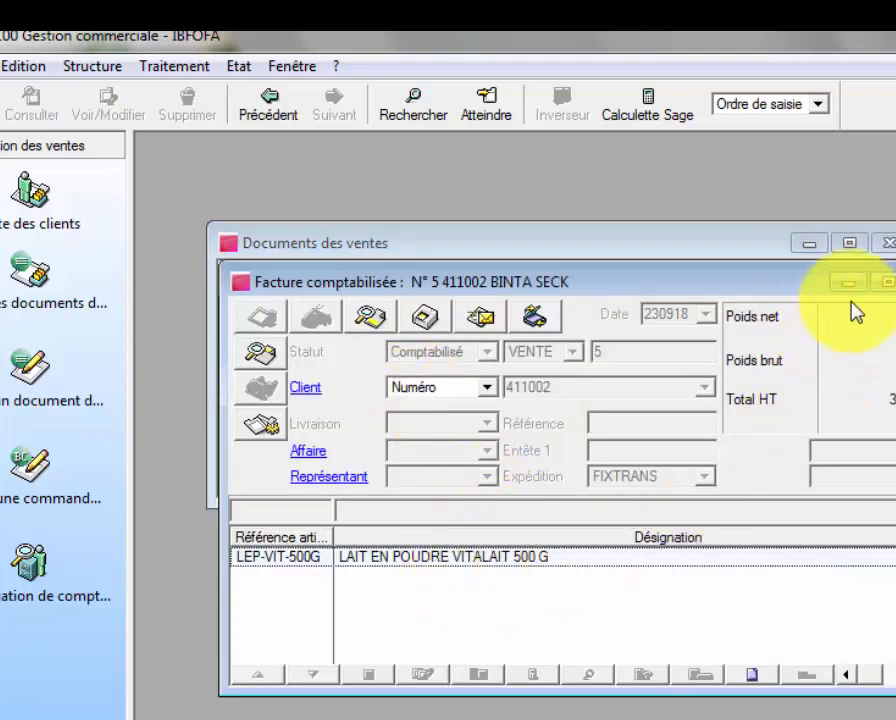
{"action": "left_click", "coordinate": [893, 282]}
{"action": "double_click", "coordinate": [440, 370]}
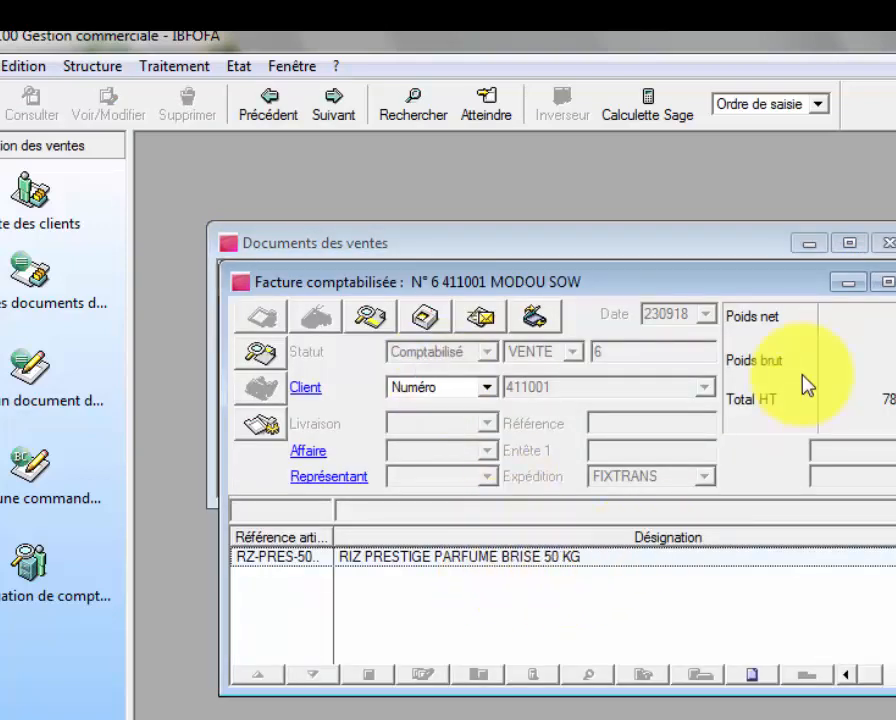
{"action": "left_click", "coordinate": [886, 283]}
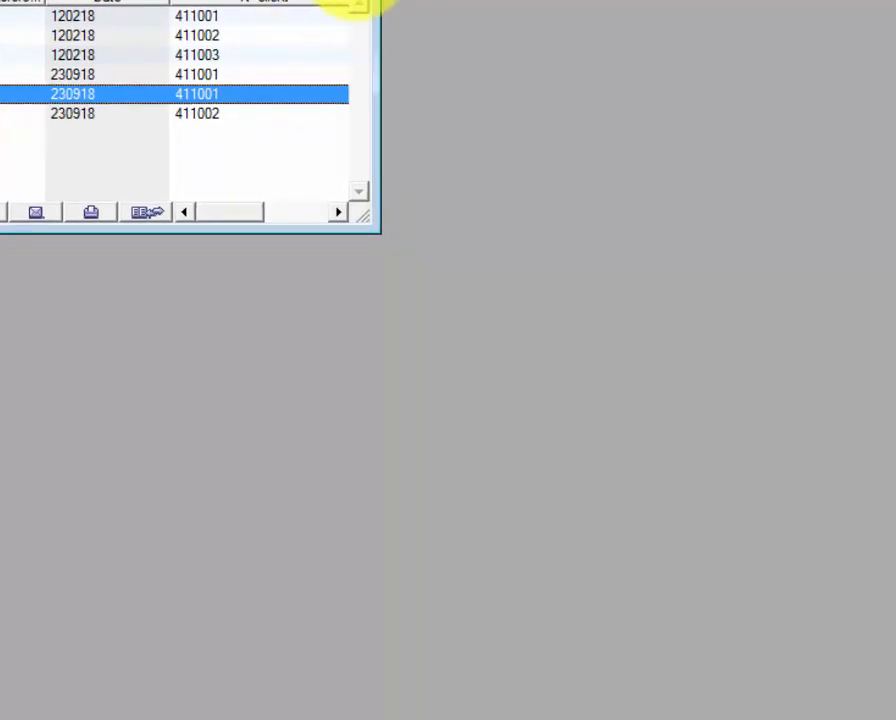
{"action": "left_click", "coordinate": [436, 16]}
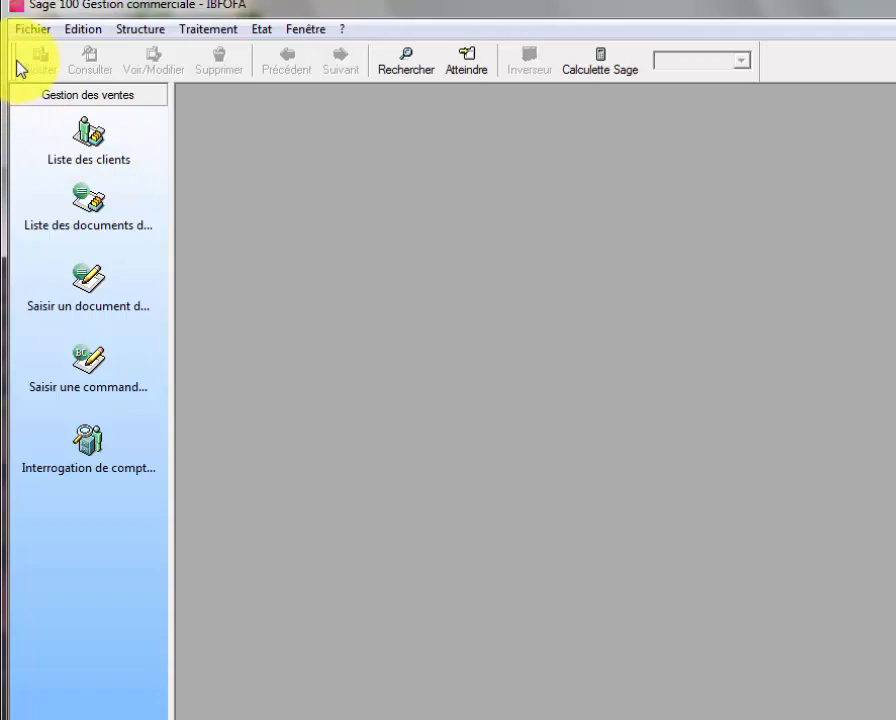
- Switch to Sage 100 Comptabilité and show the list of entry journals in full size
{"action": "left_click", "coordinate": [31, 30]}
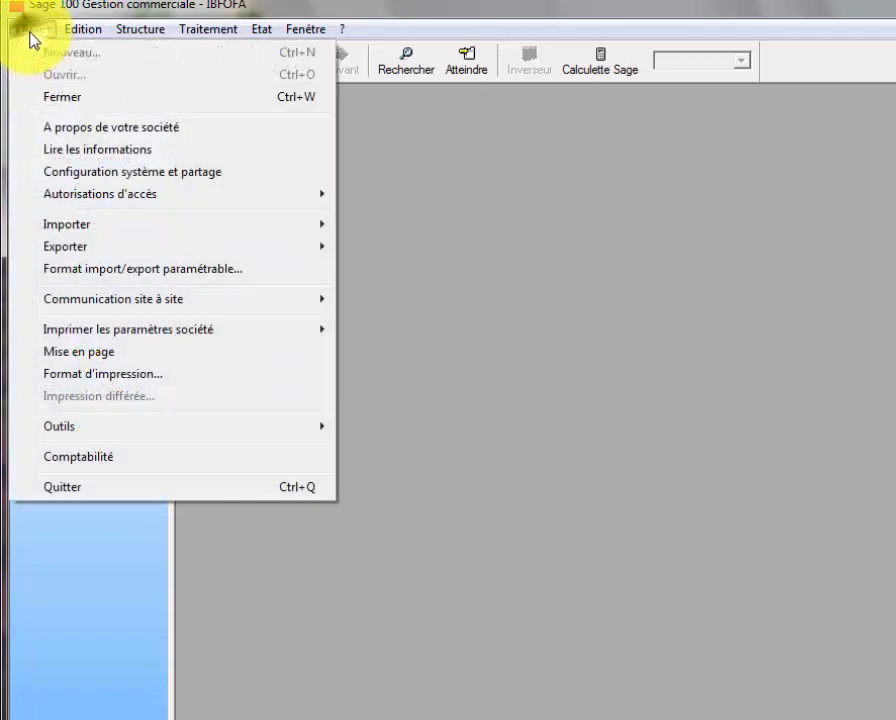
{"action": "left_click", "coordinate": [100, 459]}
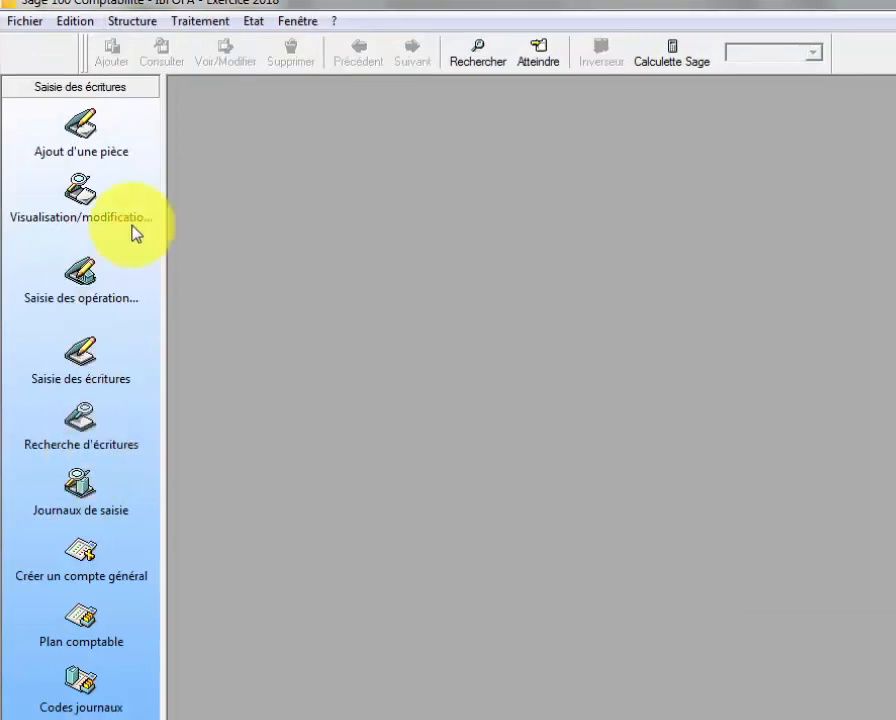
{"action": "left_click", "coordinate": [219, 31]}
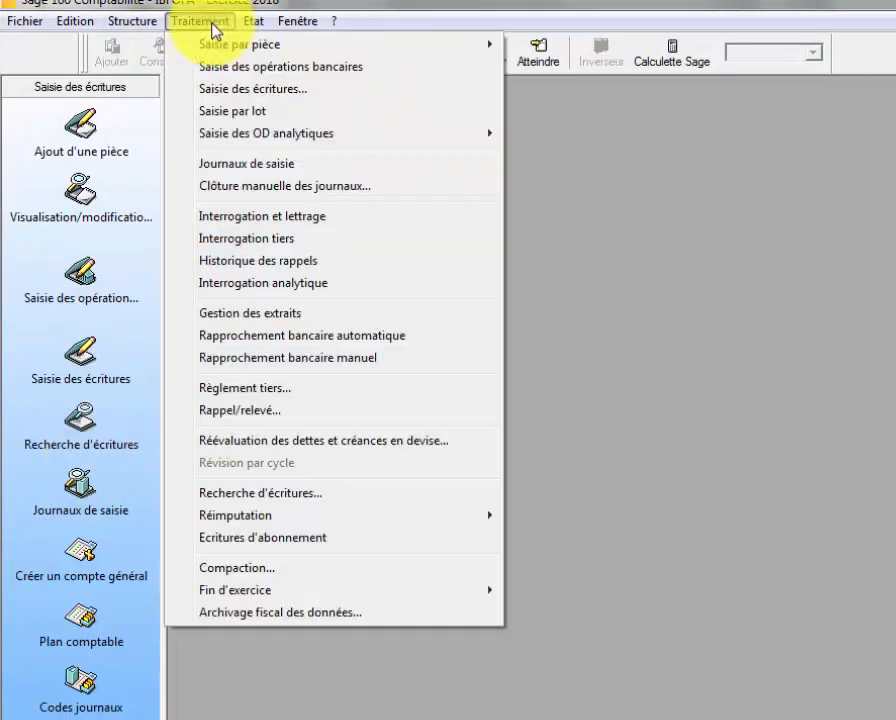
{"action": "left_click", "coordinate": [246, 166]}
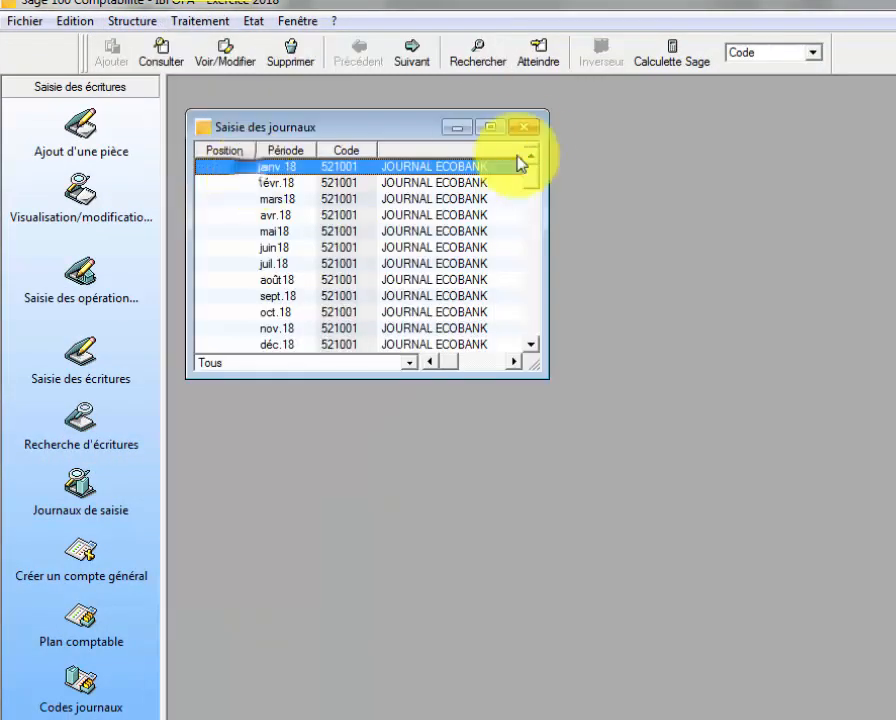
{"action": "left_click", "coordinate": [490, 127]}
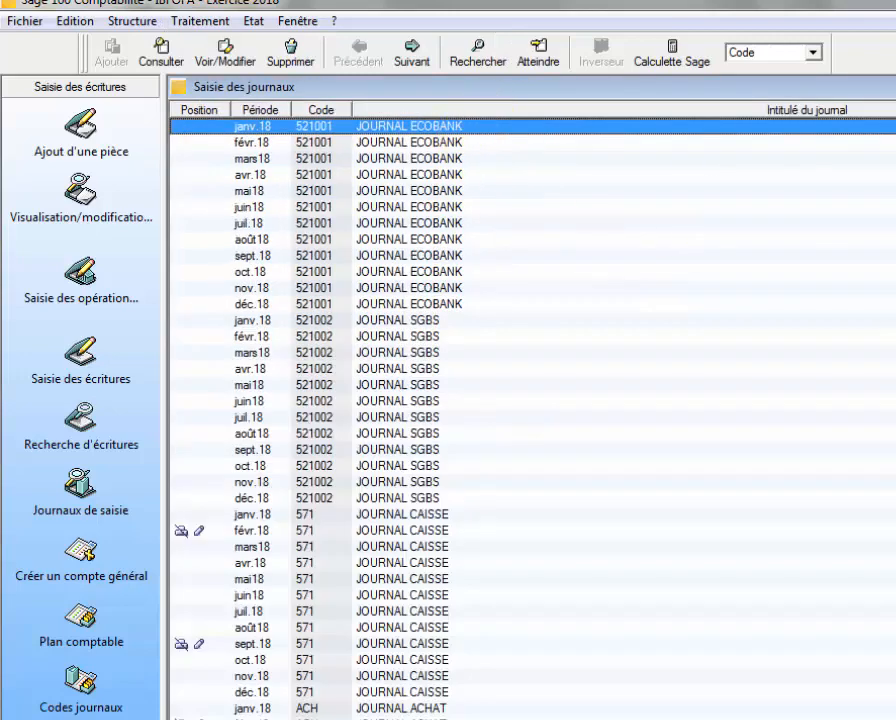
- Open the VTE sales journal for September 2018 and dismiss the Windows colour scheme prompt
{"action": "scroll", "coordinate": [532, 414], "scroll_direction": "down", "scroll_amount": 12}
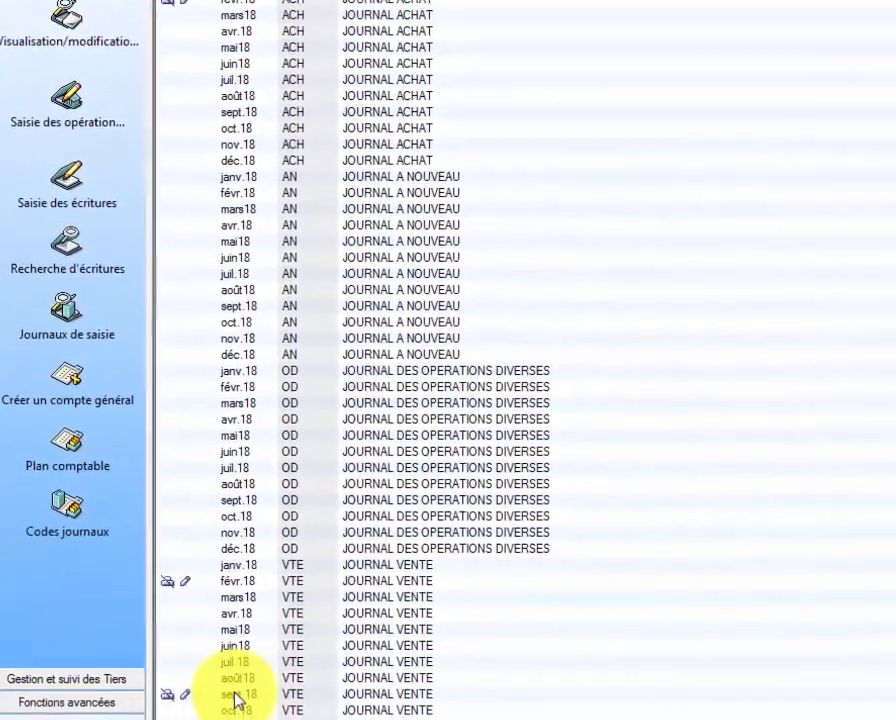
{"action": "left_click", "coordinate": [229, 630]}
{"action": "double_click", "coordinate": [470, 2]}
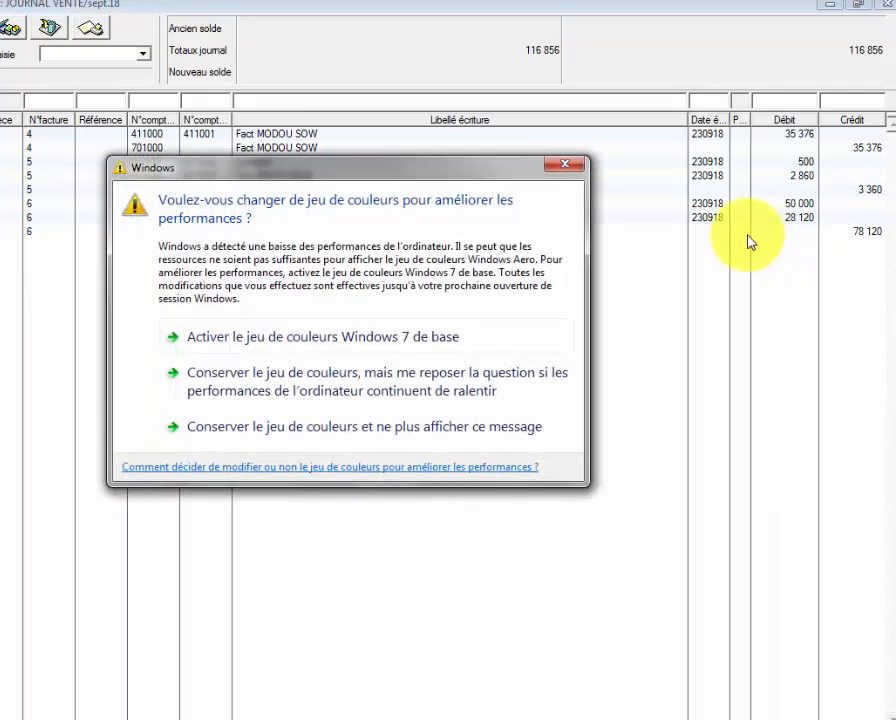
{"action": "left_click", "coordinate": [573, 171]}
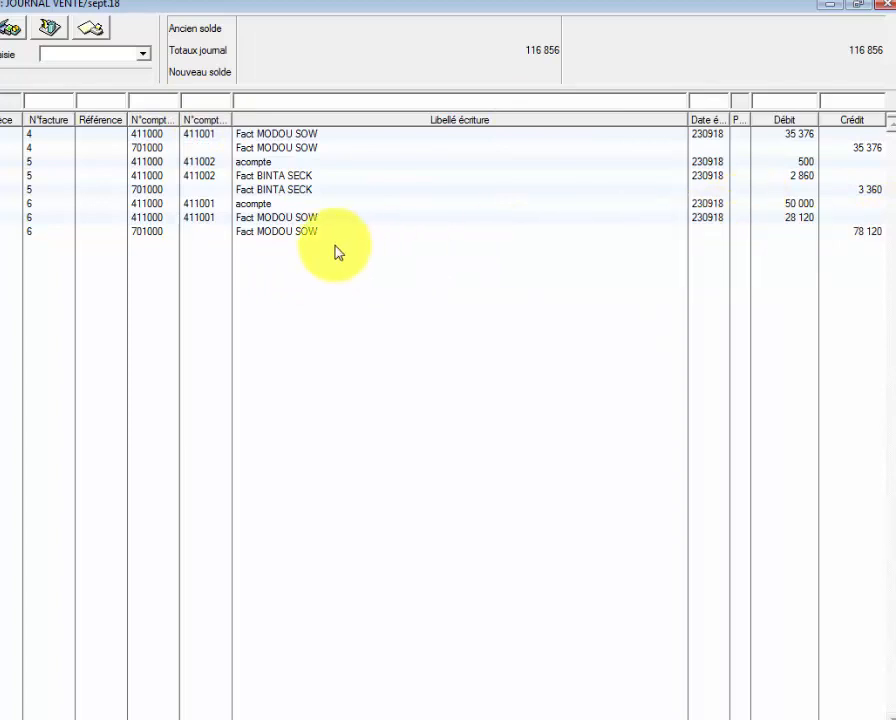
- Examine the rice invoice's down payment line and remaining client balance line in the sales journal, and close the journal
{"action": "left_click", "coordinate": [800, 207]}
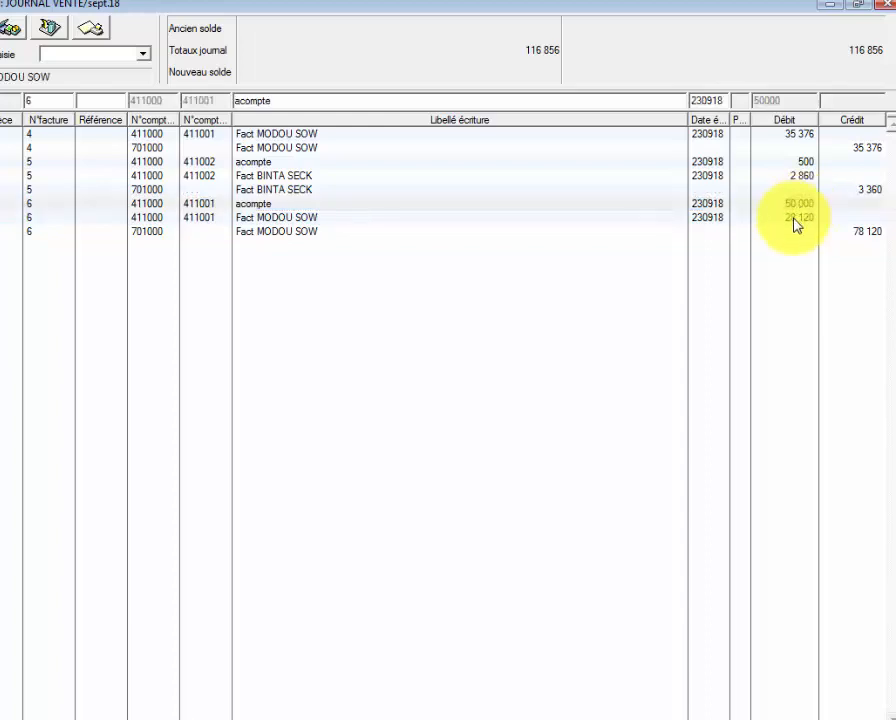
{"action": "left_click", "coordinate": [791, 205]}
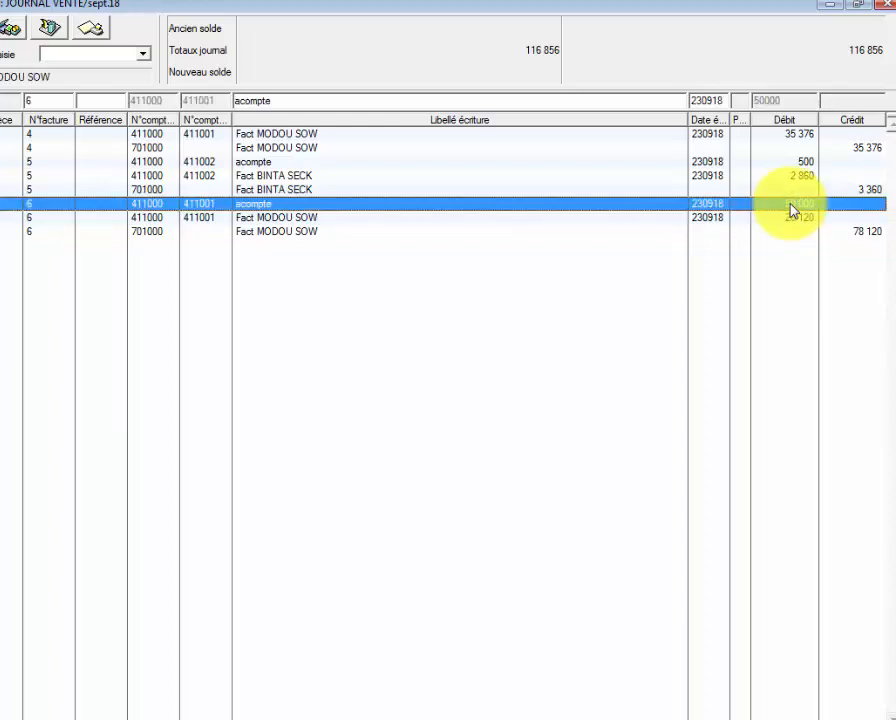
{"action": "left_click", "coordinate": [792, 217]}
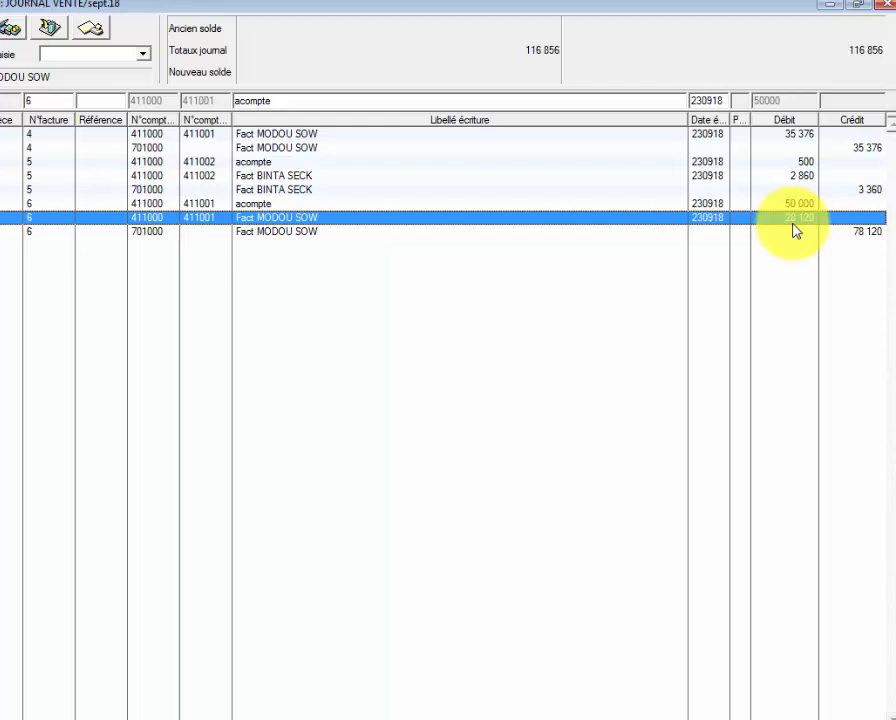
{"action": "left_click", "coordinate": [794, 222]}
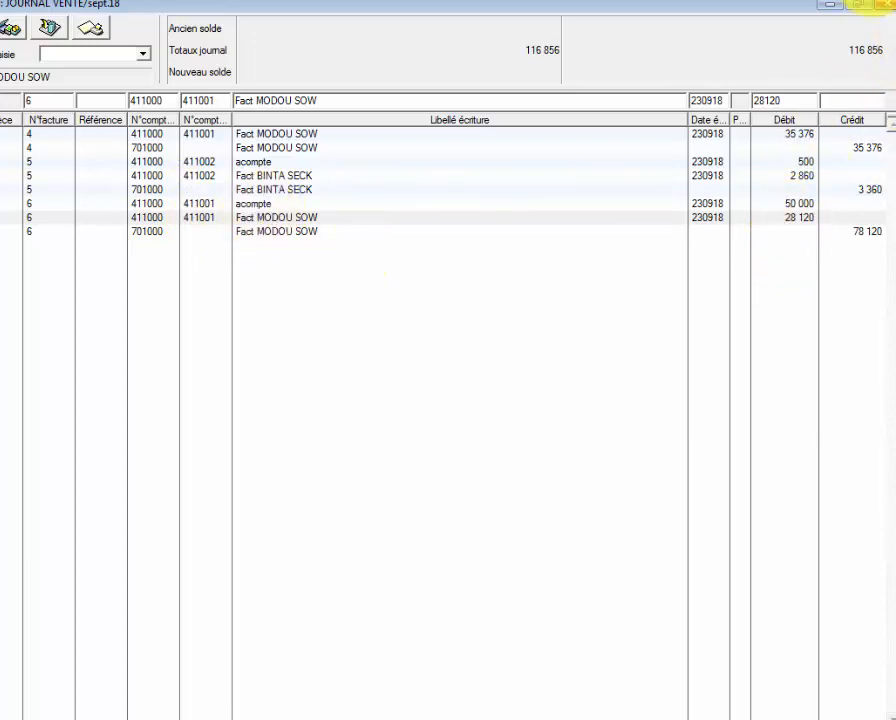
{"action": "left_click", "coordinate": [884, 5]}
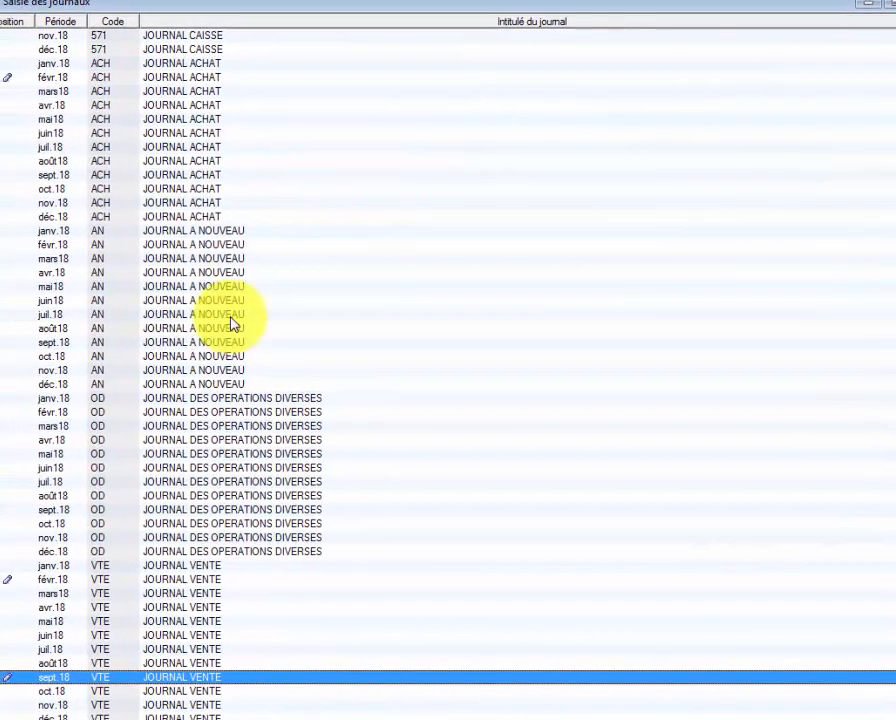
- Open the 571 JOURNAL CAISSE for September 2018 and show it in full size
{"action": "scroll", "coordinate": [30, 620], "scroll_direction": "up", "scroll_amount": 1}
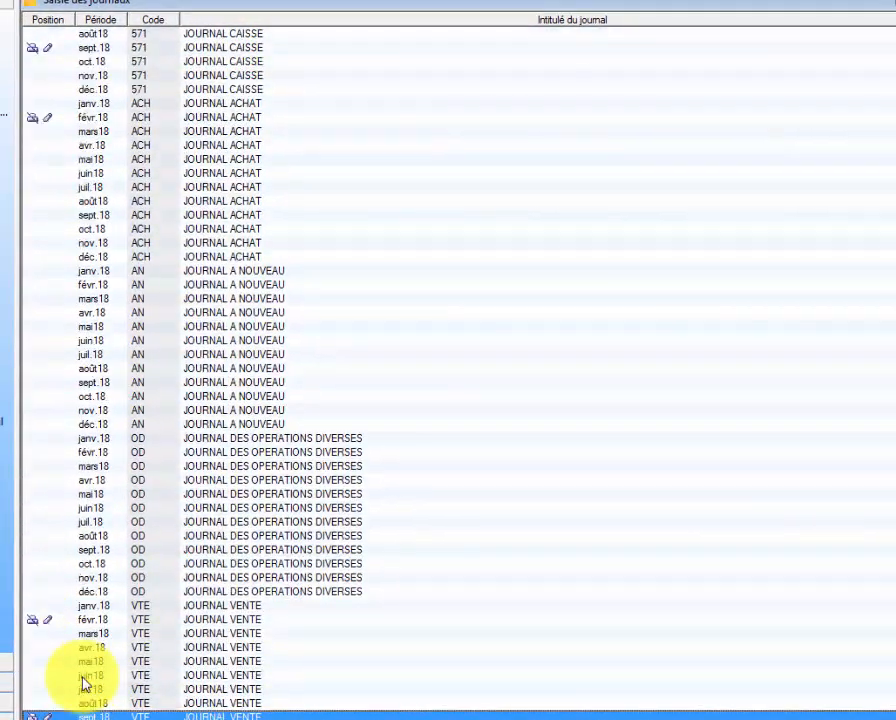
{"action": "scroll", "coordinate": [100, 640], "scroll_direction": "up", "scroll_amount": 9}
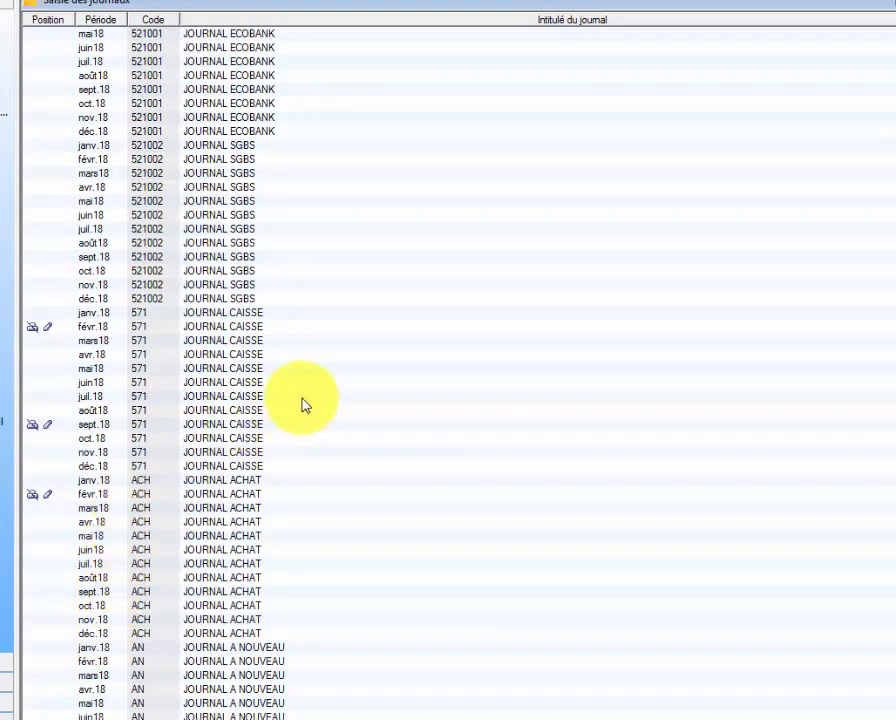
{"action": "scroll", "coordinate": [305, 405], "scroll_direction": "up", "scroll_amount": 1}
{"action": "scroll", "coordinate": [300, 468], "scroll_direction": "down", "scroll_amount": 11}
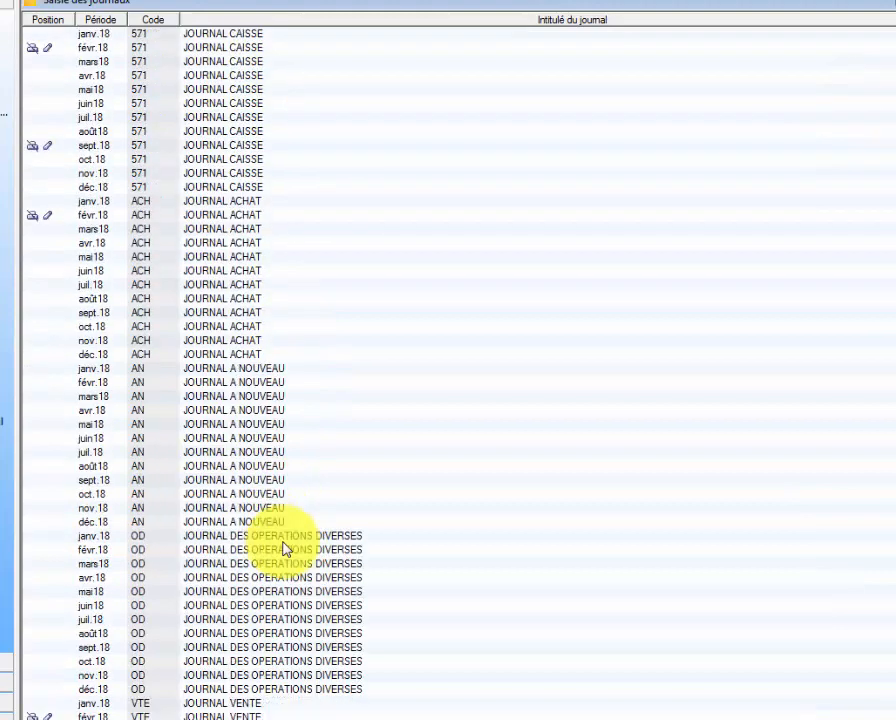
{"action": "scroll", "coordinate": [284, 547], "scroll_direction": "up", "scroll_amount": 10}
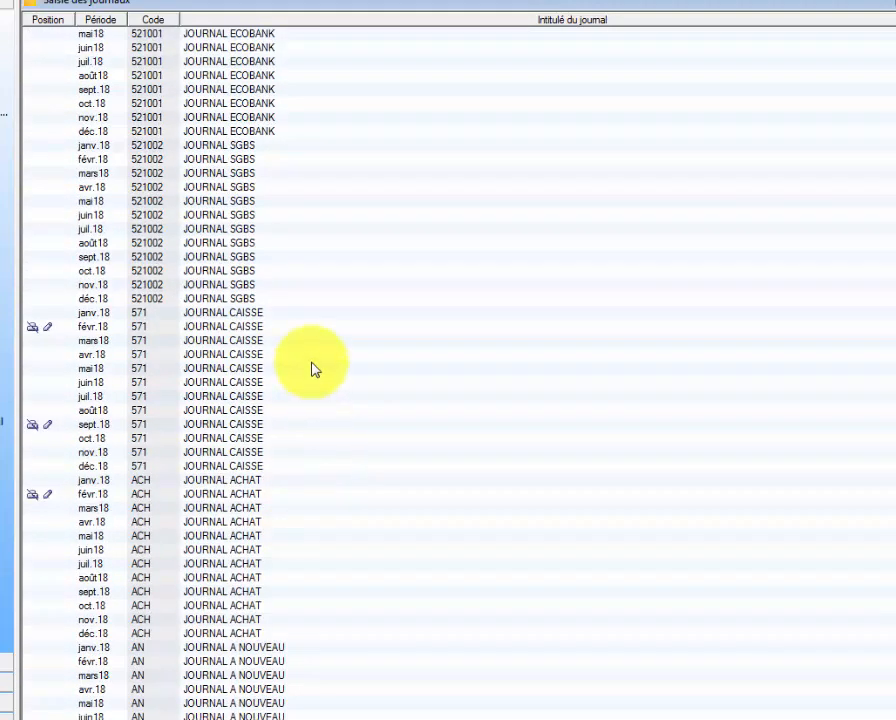
{"action": "double_click", "coordinate": [120, 430]}
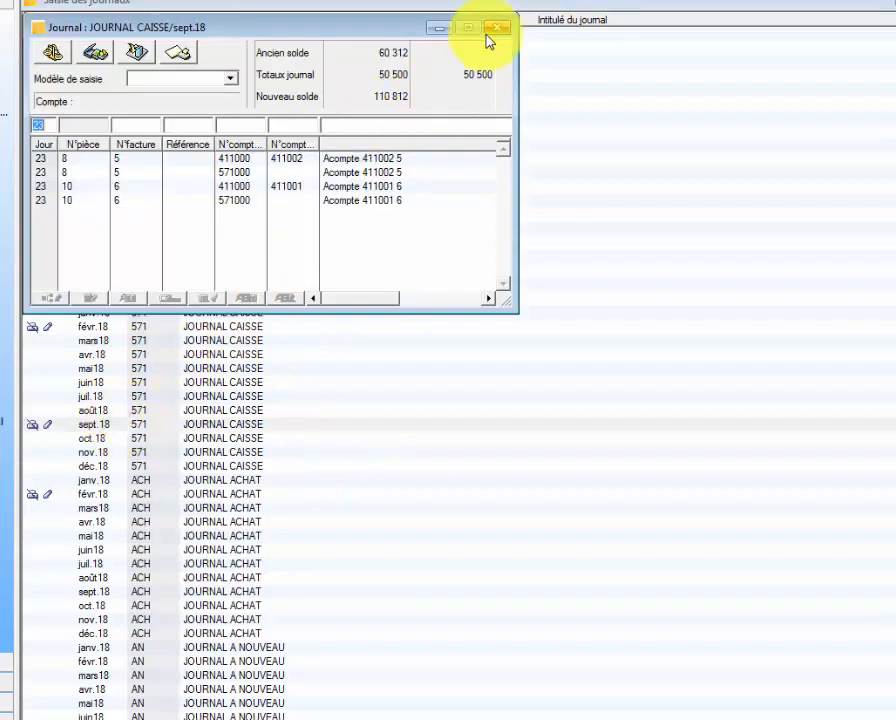
{"action": "left_click", "coordinate": [471, 30]}
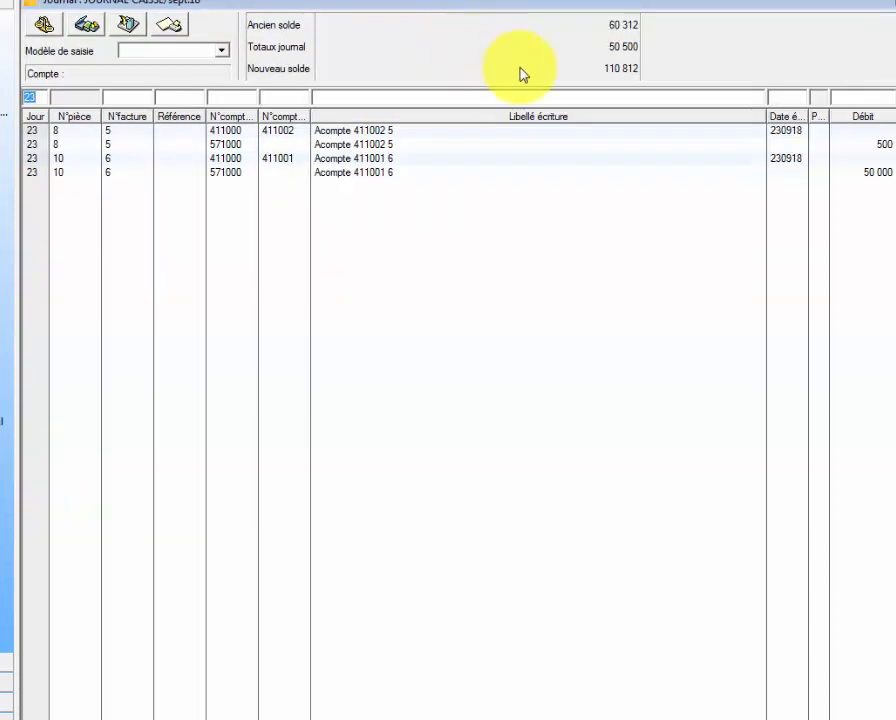
- Examine the rice invoice's down payment entries on accounts 411000 and 571000 in the cash journal, dismissing the Windows colour scheme prompt
{"action": "left_click", "coordinate": [144, 160]}
{"action": "left_click", "coordinate": [145, 170]}
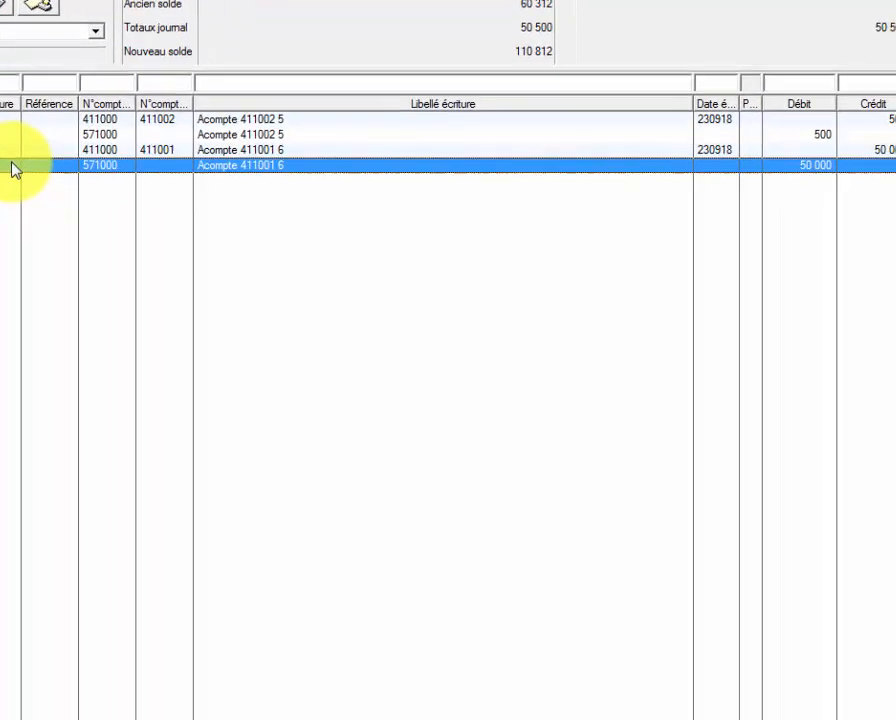
{"action": "left_click", "coordinate": [14, 152]}
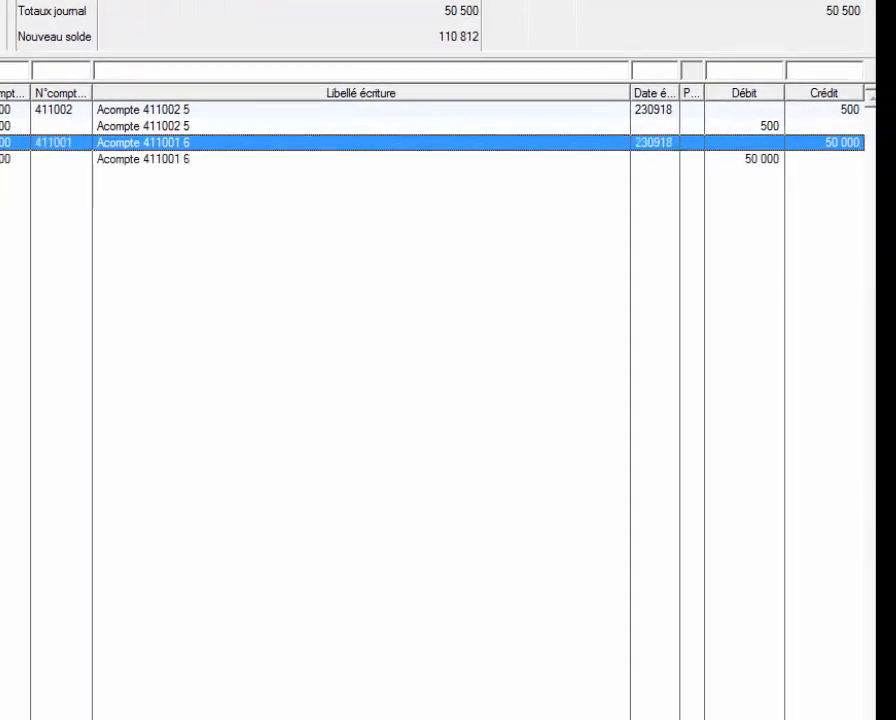
{"action": "left_click", "coordinate": [2, 160]}
{"action": "left_click", "coordinate": [2, 145]}
{"action": "left_click", "coordinate": [2, 161]}
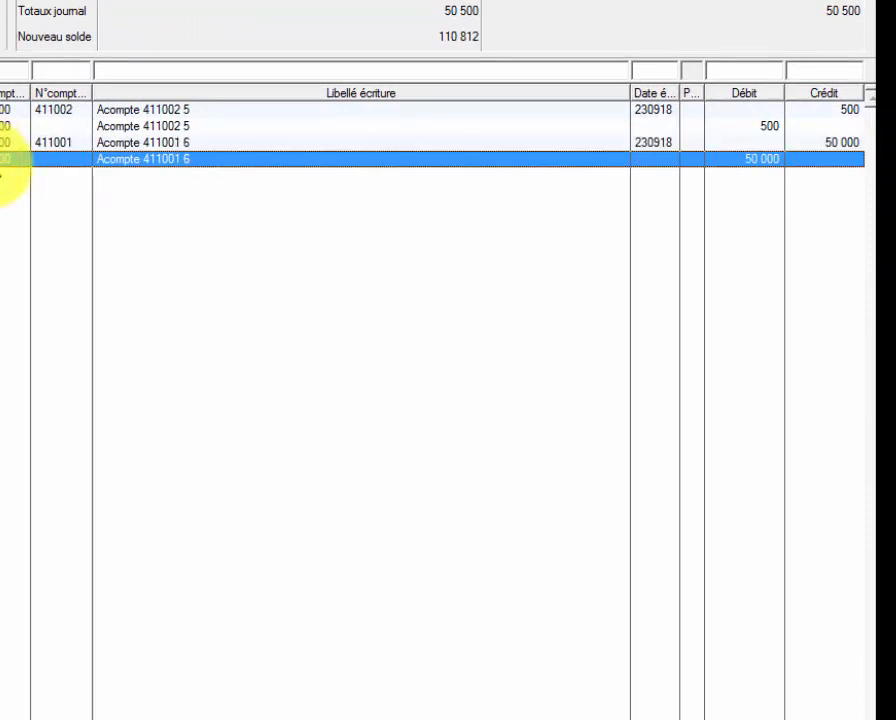
{"action": "left_click", "coordinate": [0, 145]}
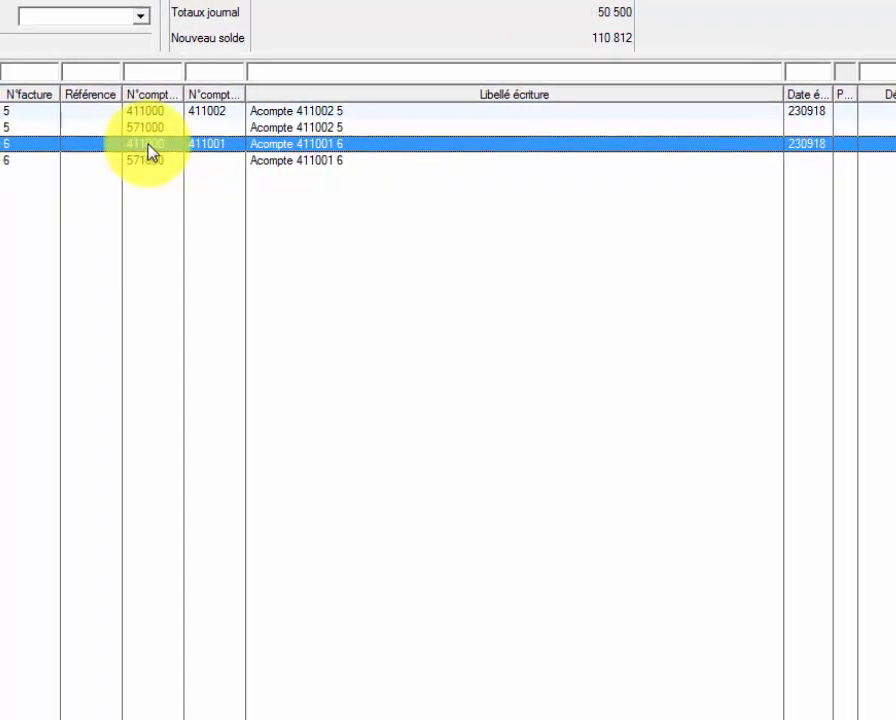
{"action": "left_click", "coordinate": [156, 157]}
{"action": "left_click", "coordinate": [155, 150]}
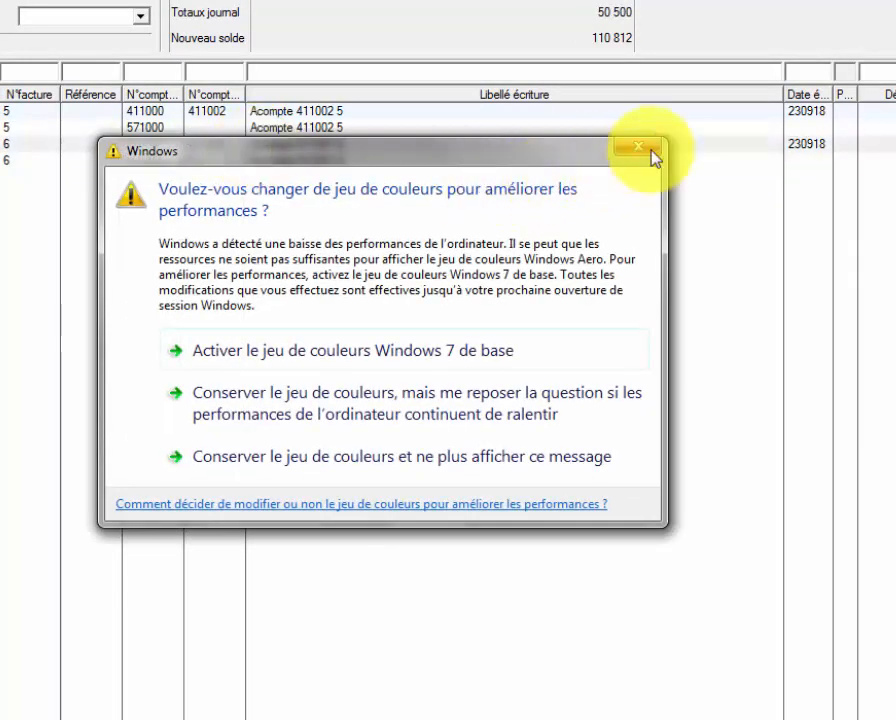
{"action": "left_click", "coordinate": [640, 150]}
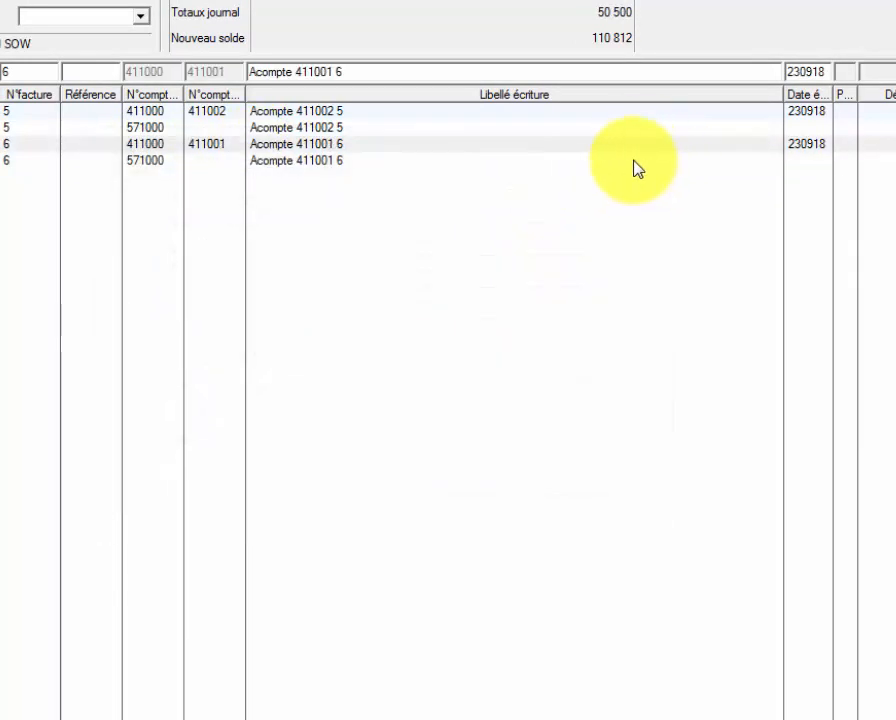